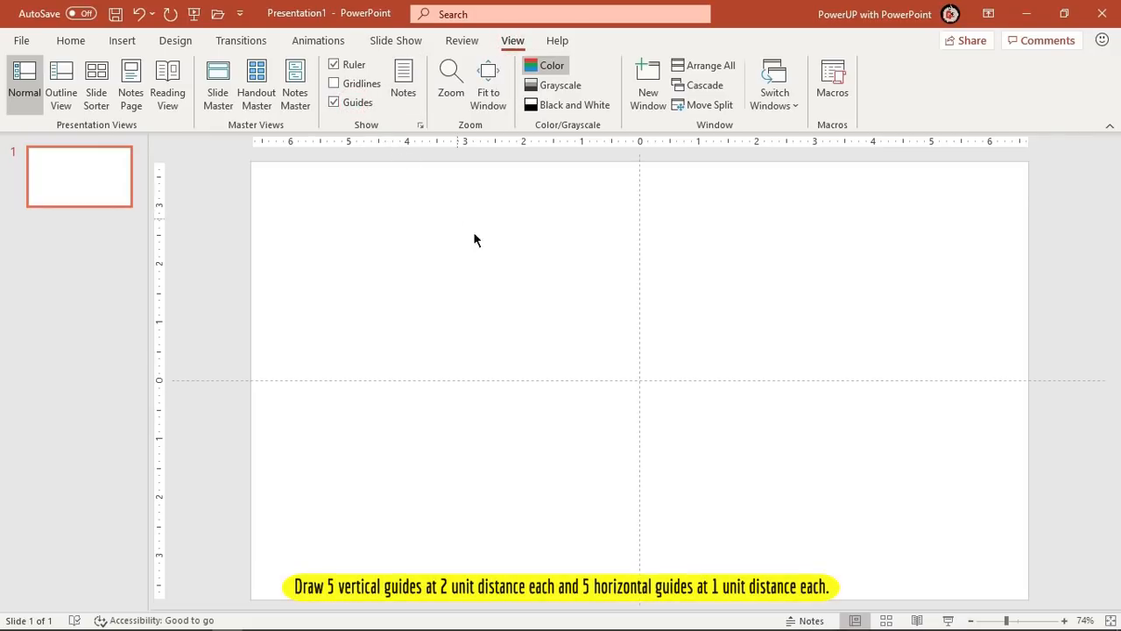
# Add two vertical guides to the right of the slide's centre, at 2 and 4 on the horizontal ruler.
pyautogui.rightClick(639, 236)
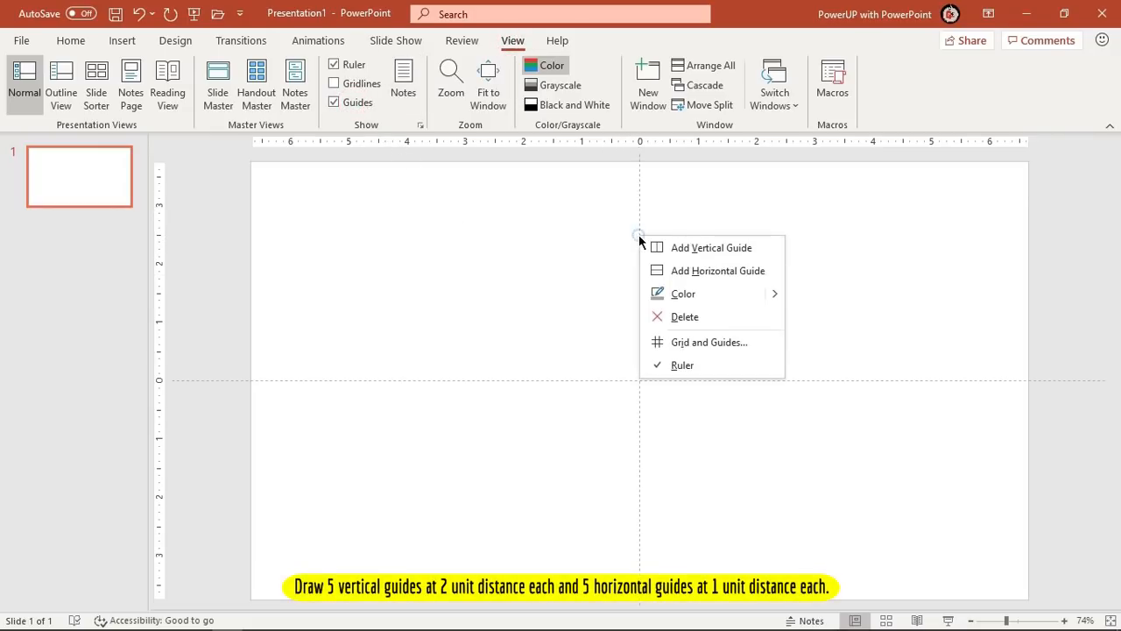
pyautogui.click(713, 248)
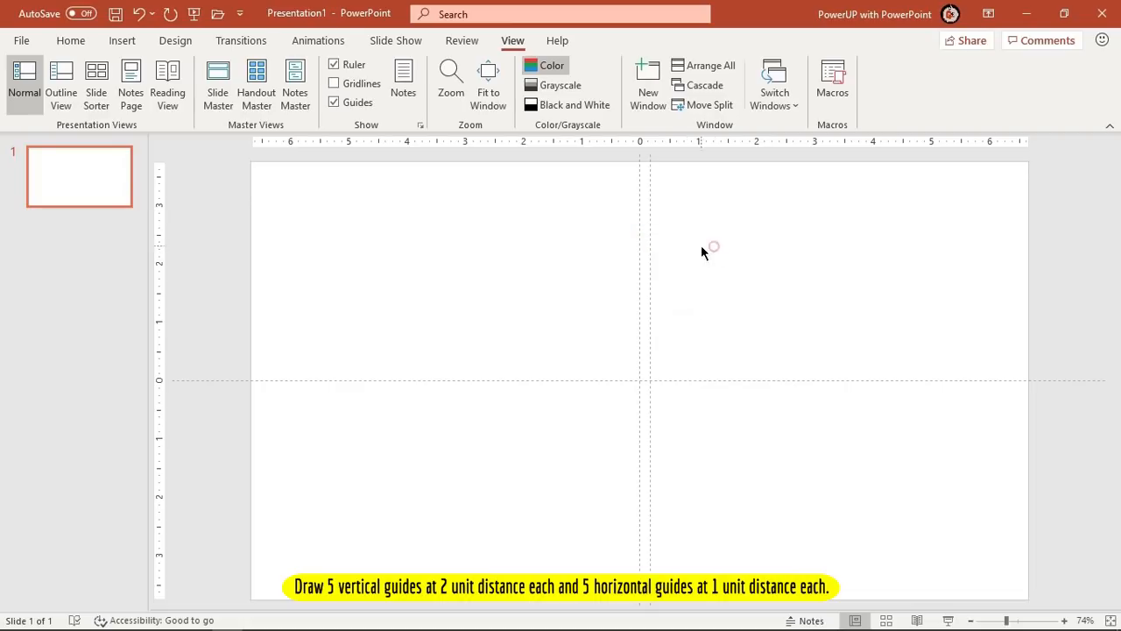
pyautogui.moveTo(646, 238); pyautogui.dragTo(752, 240)
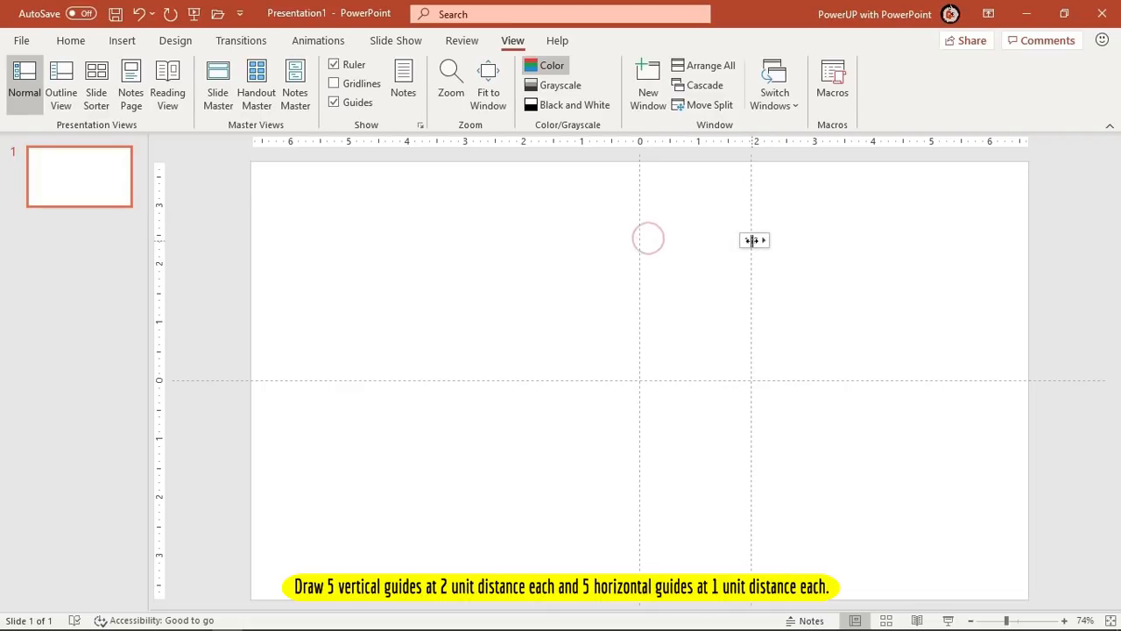
pyautogui.rightClick(756, 240)
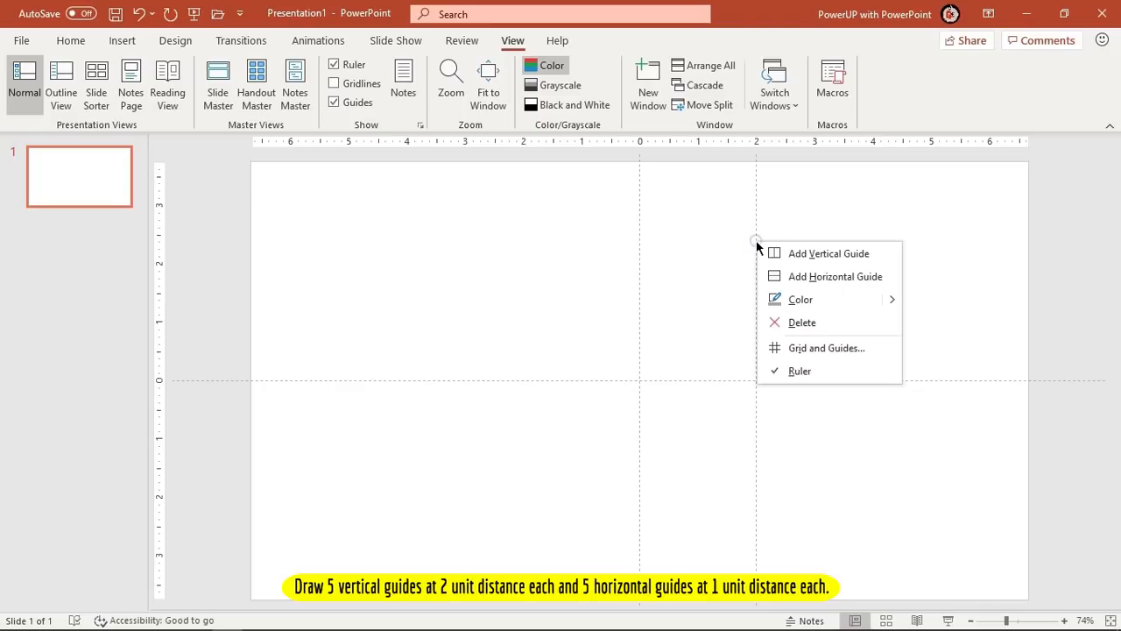
pyautogui.click(813, 254)
pyautogui.moveTo(766, 232); pyautogui.dragTo(873, 232)
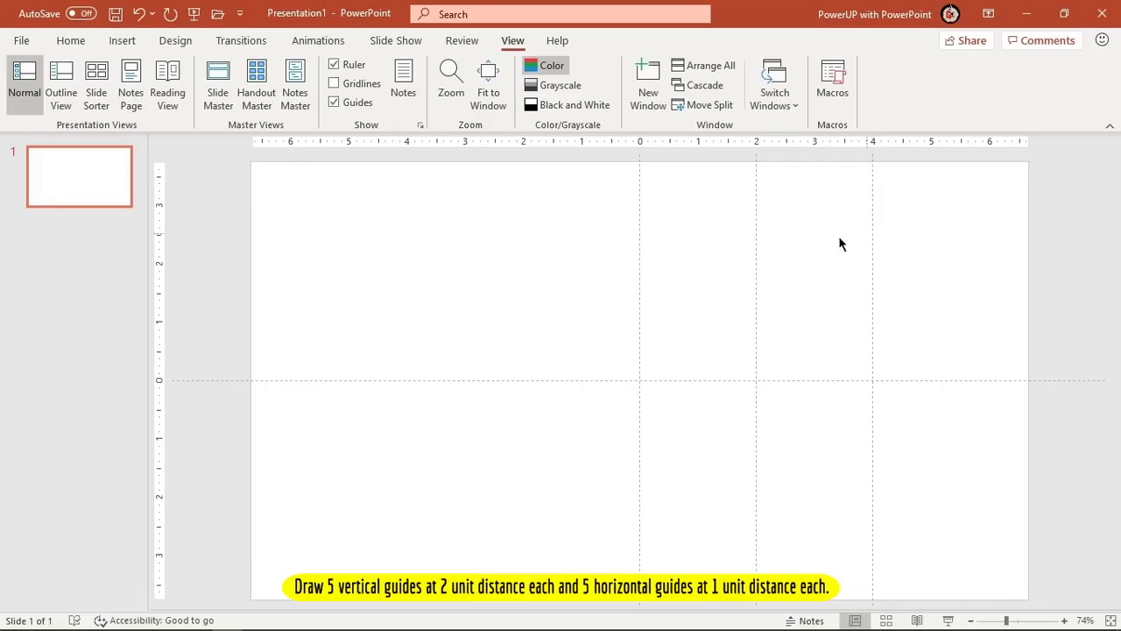
# Add two vertical guides to the left of the slide's centre, at 2 and 4 on the horizontal ruler.
pyautogui.rightClick(640, 228)
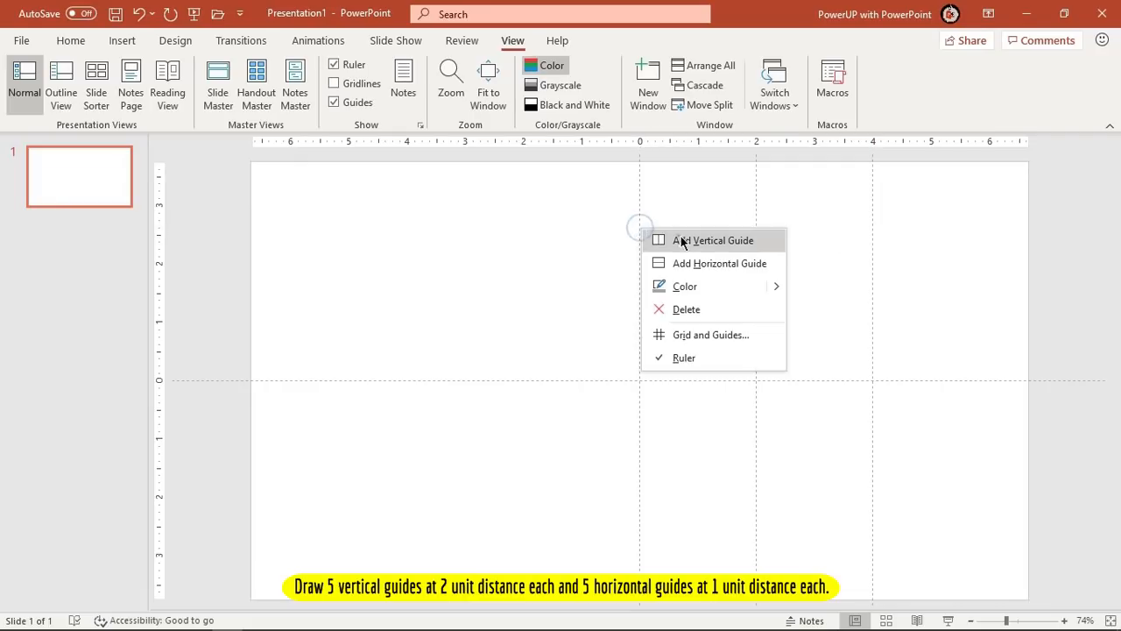
pyautogui.click(678, 236)
pyautogui.moveTo(649, 231); pyautogui.dragTo(523, 231)
pyautogui.rightClick(523, 230)
pyautogui.click(561, 243)
pyautogui.moveTo(532, 230); pyautogui.dragTo(405, 234)
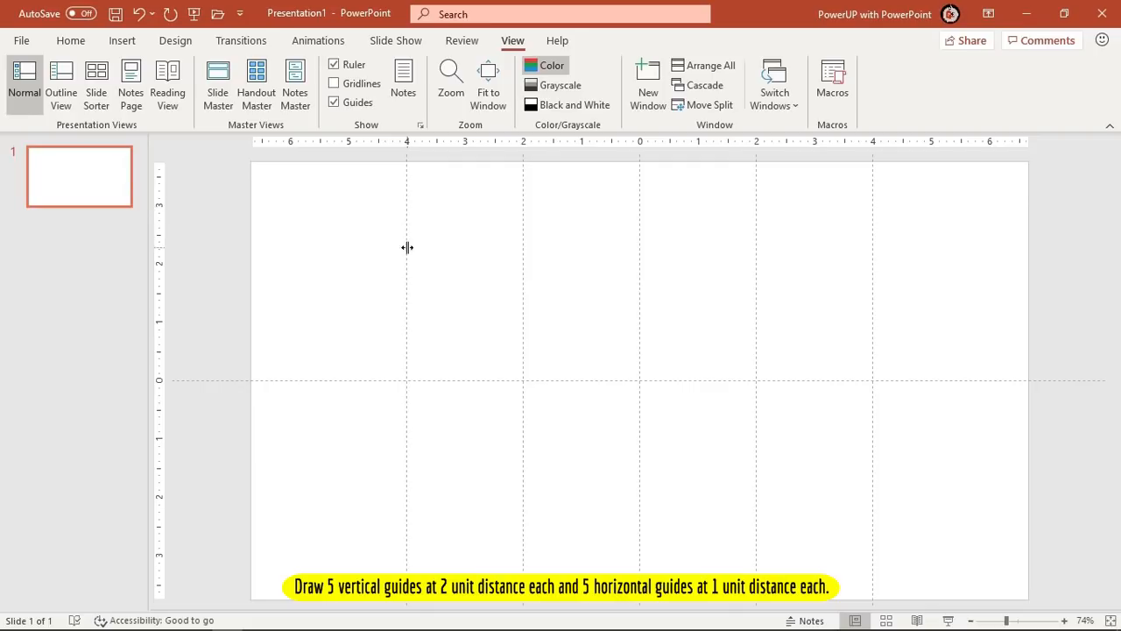
# Add two horizontal guides below the slide's centre, at 1 and 2 on the vertical ruler.
pyautogui.rightClick(373, 381)
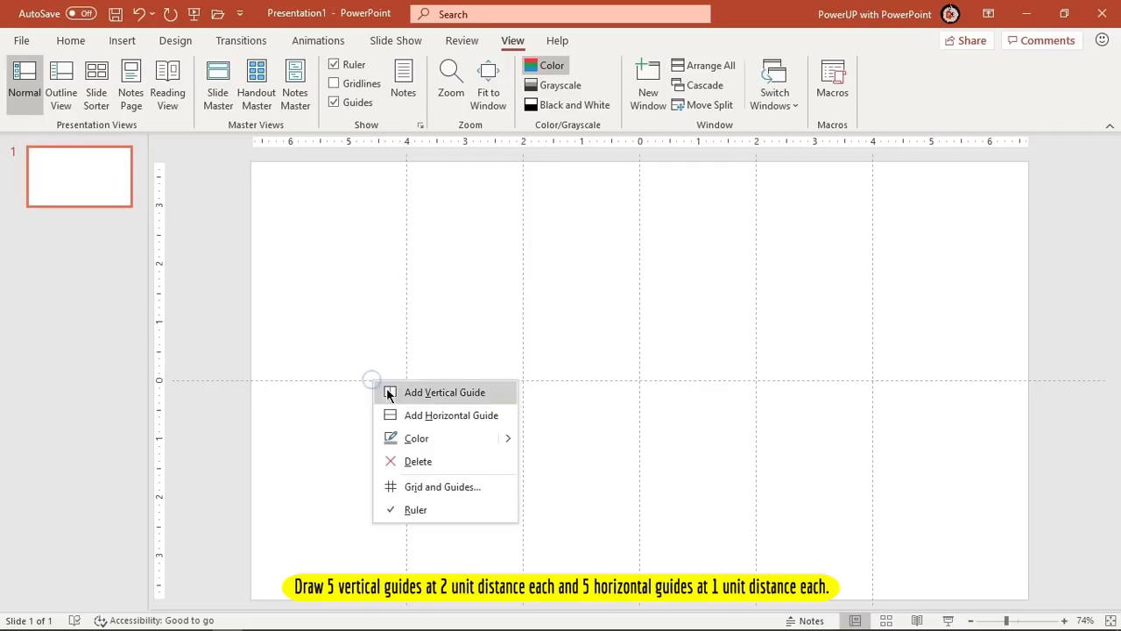
pyautogui.click(429, 417)
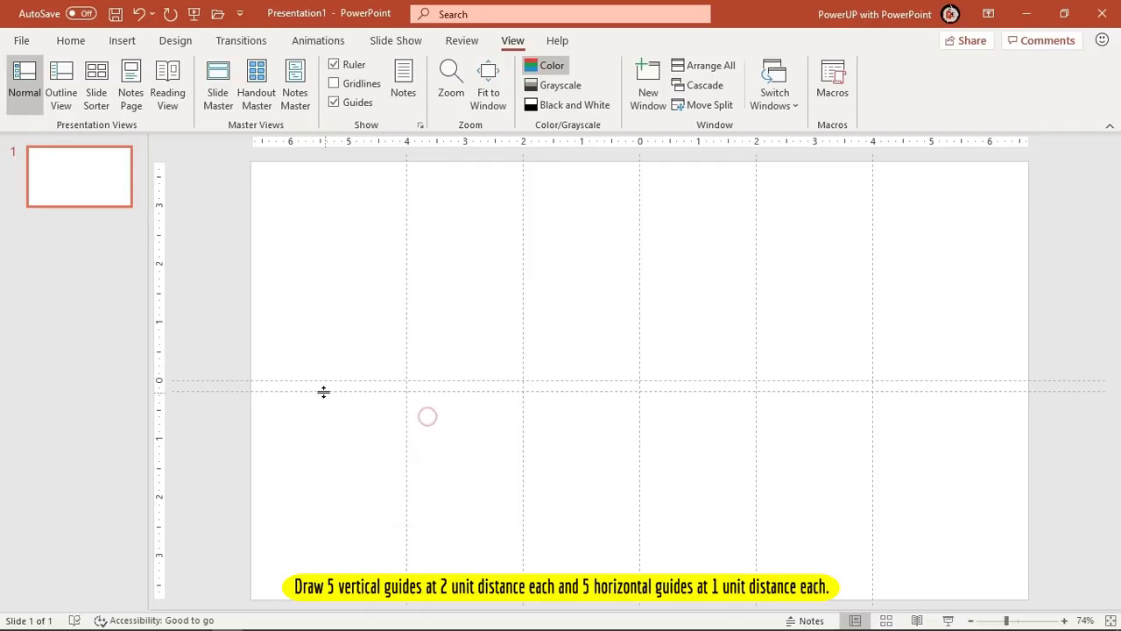
pyautogui.moveTo(321, 393); pyautogui.dragTo(324, 441)
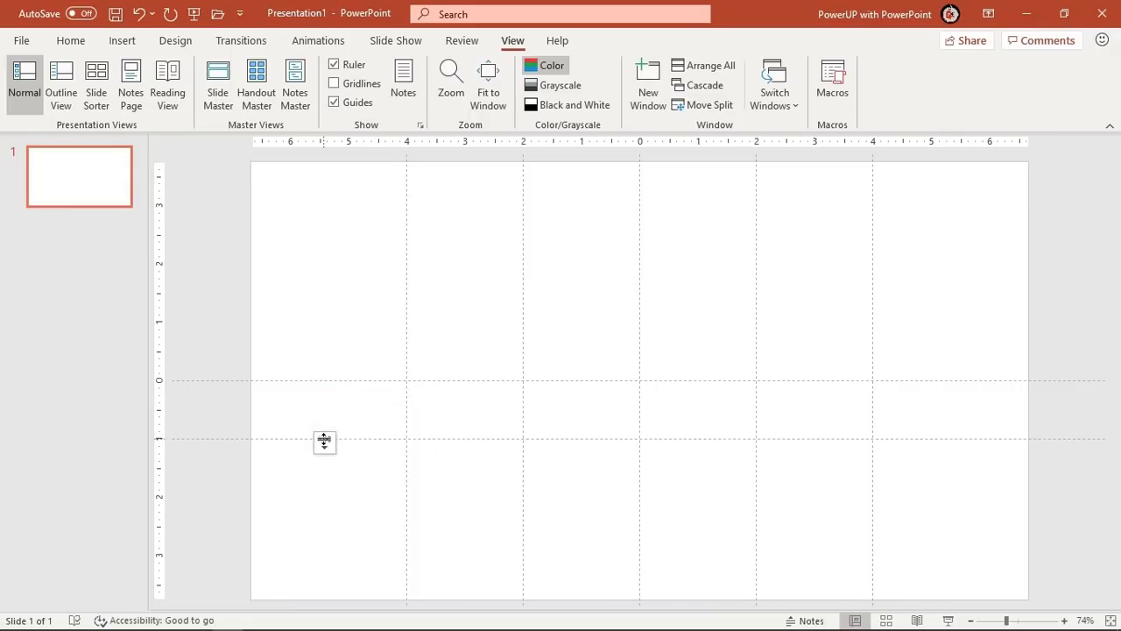
pyautogui.rightClick(323, 438)
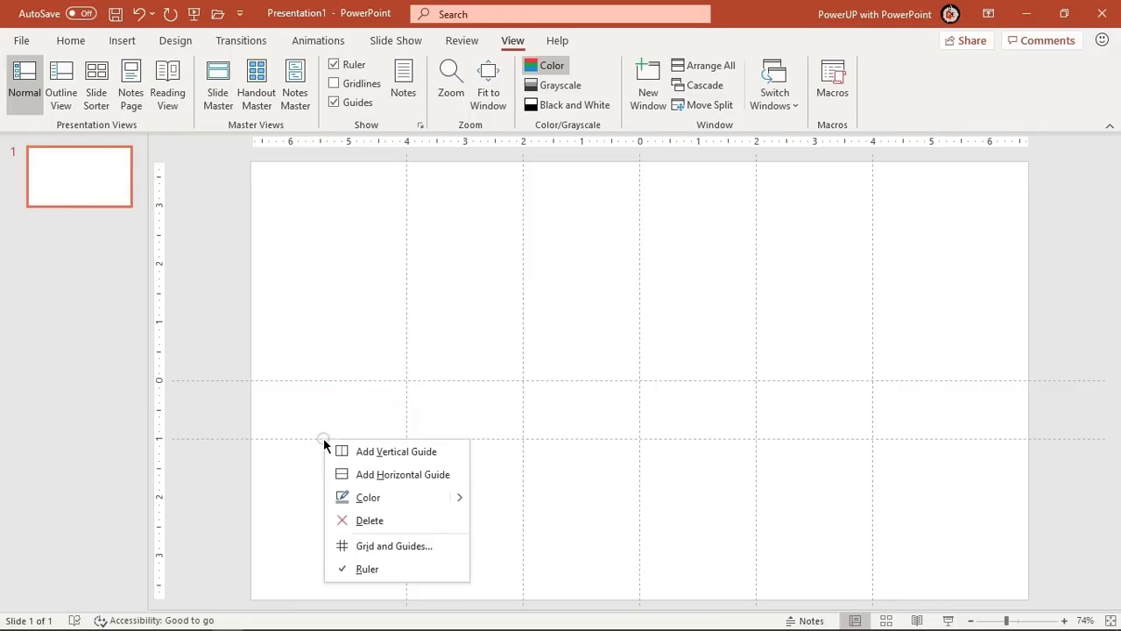
pyautogui.click(378, 474)
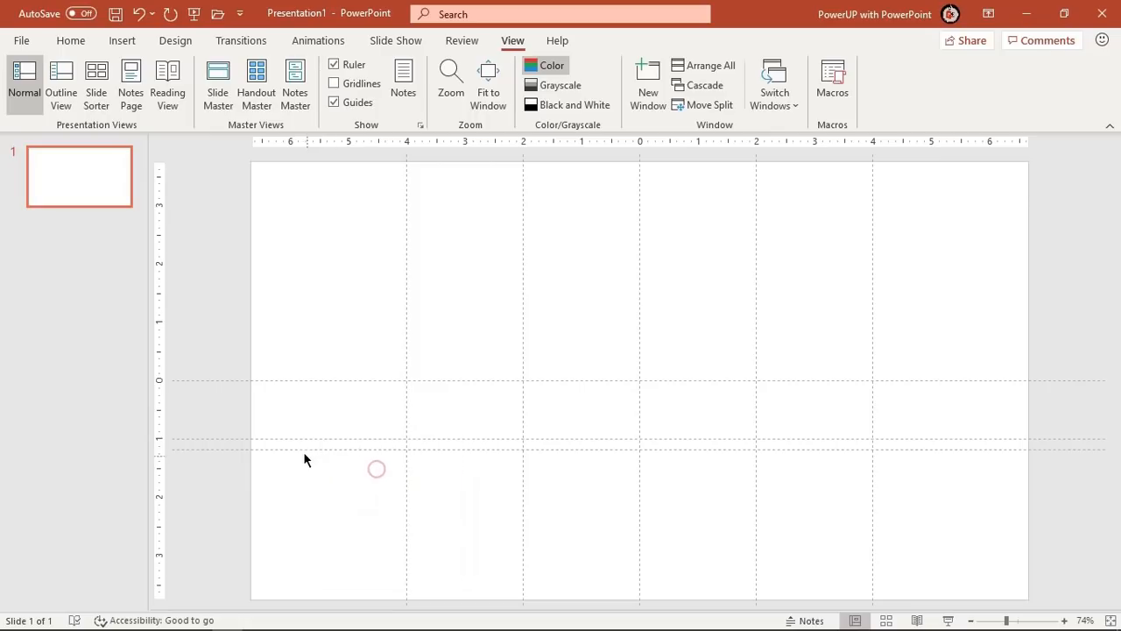
pyautogui.moveTo(303, 448); pyautogui.dragTo(309, 499)
# Add two horizontal guides above the slide's centre, at 1 and 2 on the vertical ruler.
pyautogui.rightClick(318, 380)
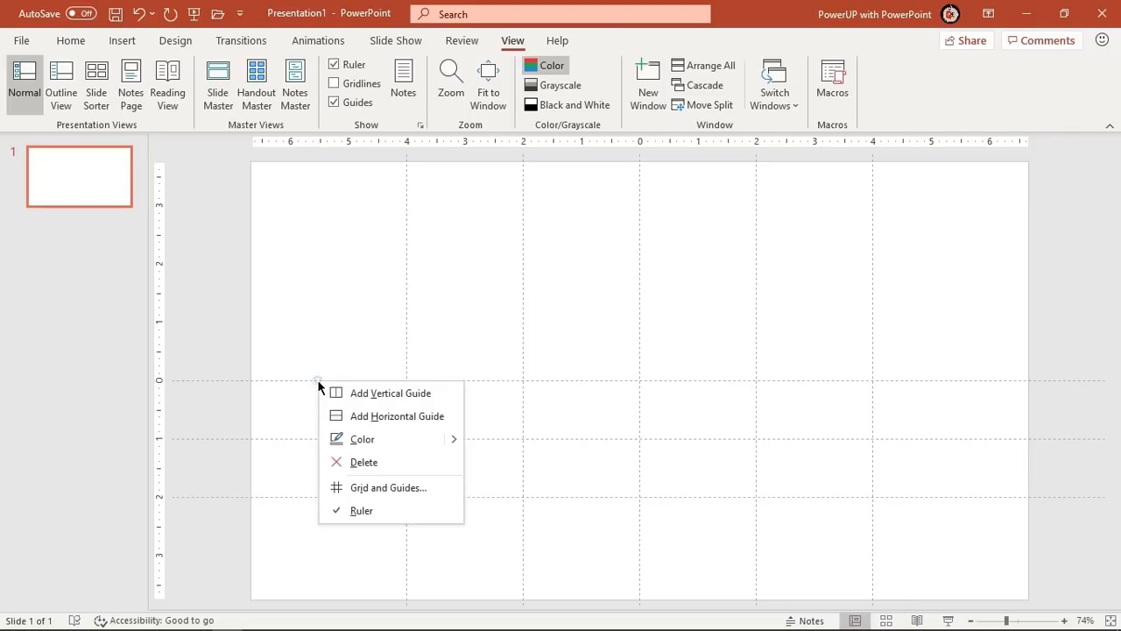
pyautogui.click(379, 417)
pyautogui.moveTo(321, 385); pyautogui.dragTo(316, 319)
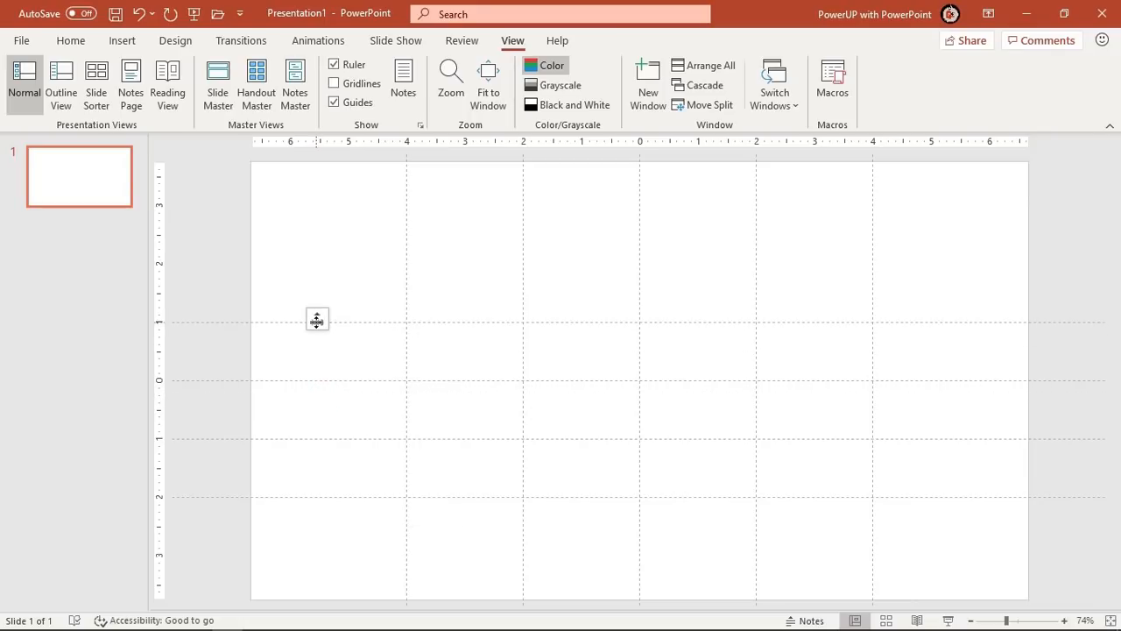
pyautogui.rightClick(317, 322)
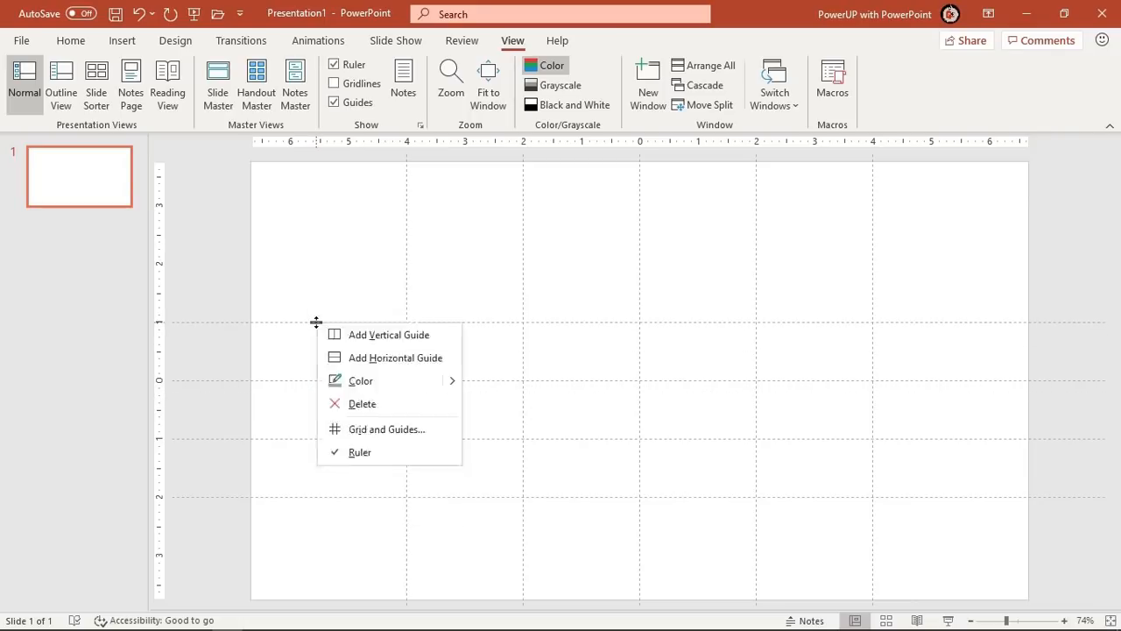
pyautogui.click(360, 361)
pyautogui.moveTo(328, 333); pyautogui.dragTo(323, 261)
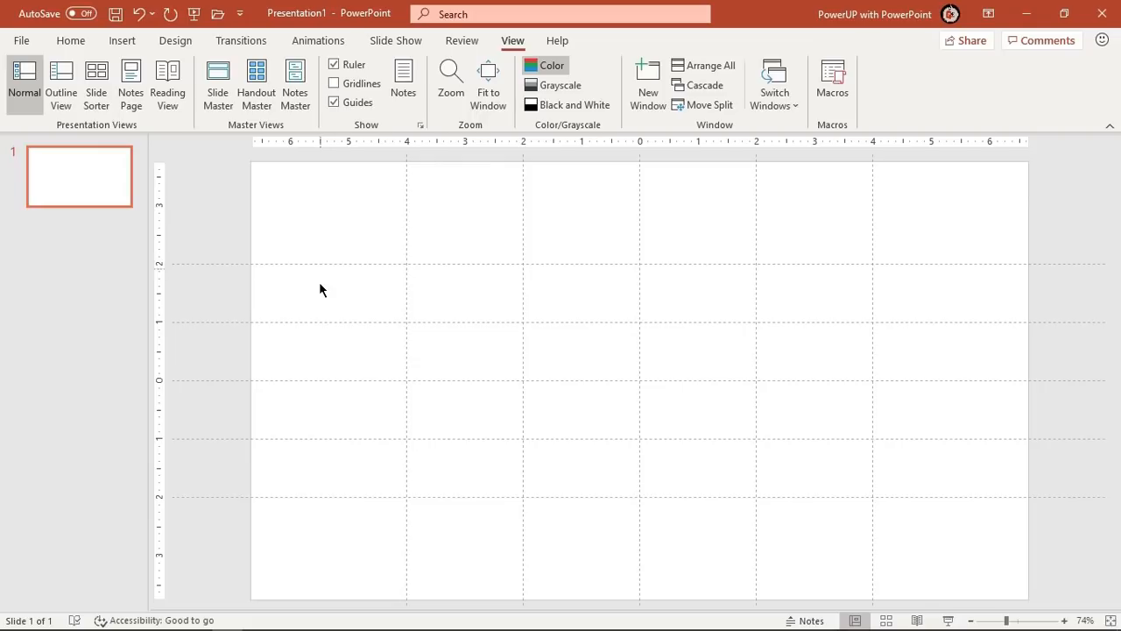
# Draw a rectangle about 0.83" high and 0.28" wide with its left edge on the central vertical guide, and remove its outline.
pyautogui.click(130, 41)
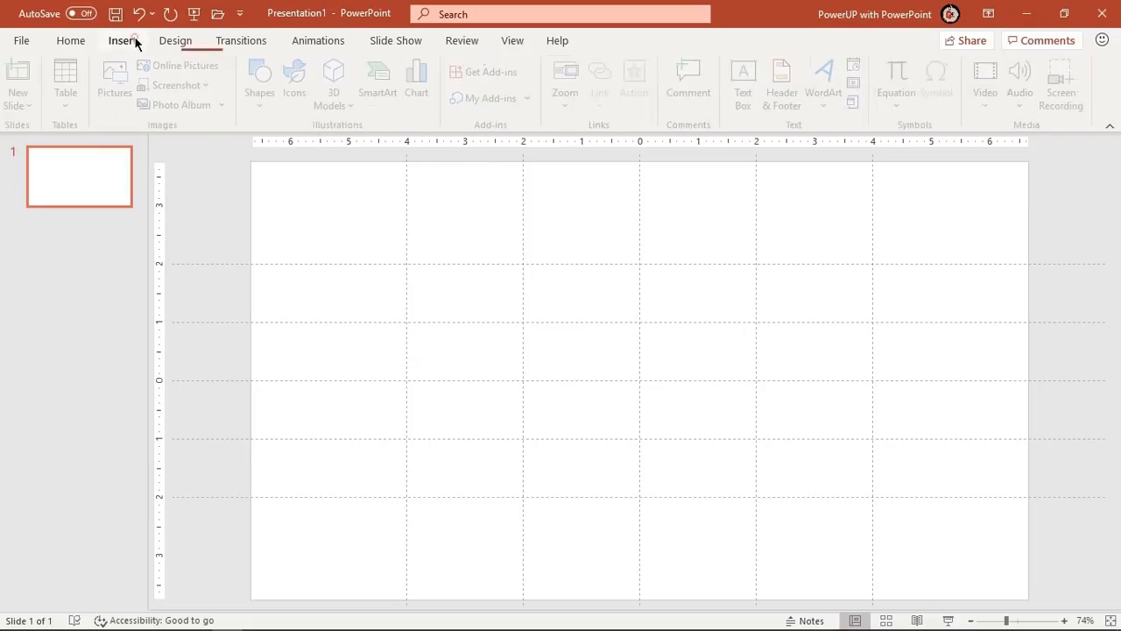
pyautogui.click(271, 106)
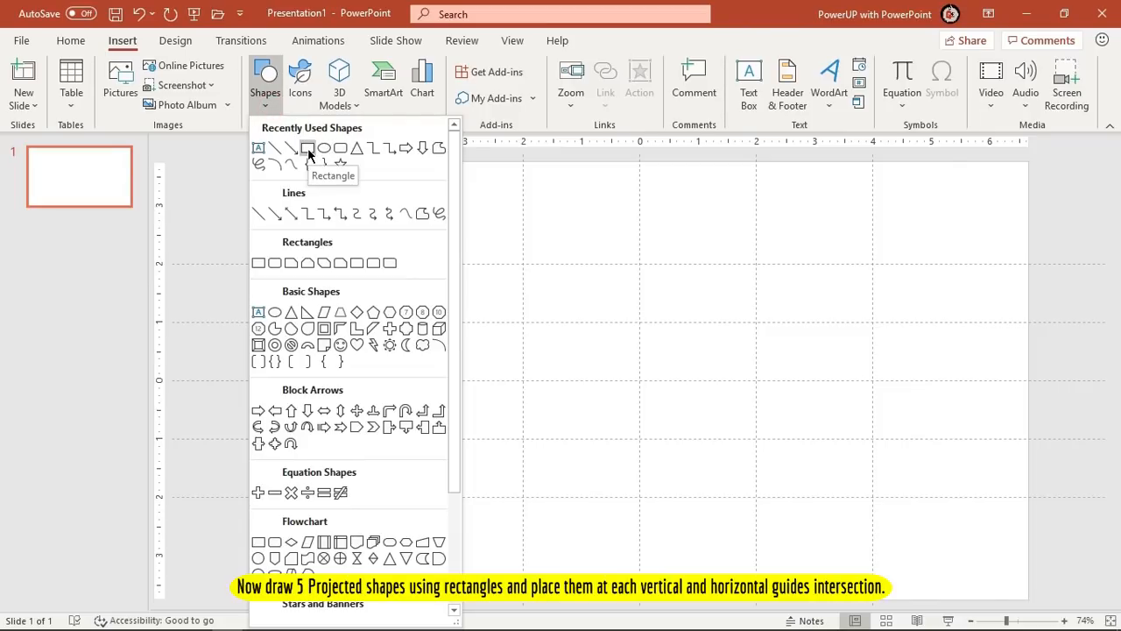
pyautogui.click(308, 151)
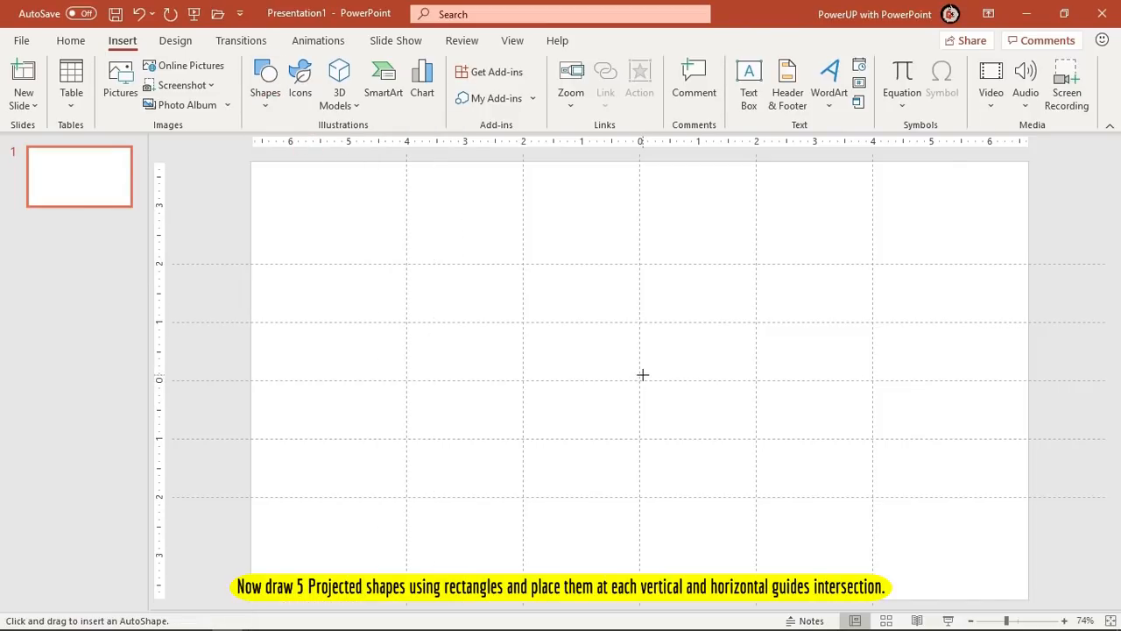
pyautogui.moveTo(641, 354); pyautogui.dragTo(657, 402)
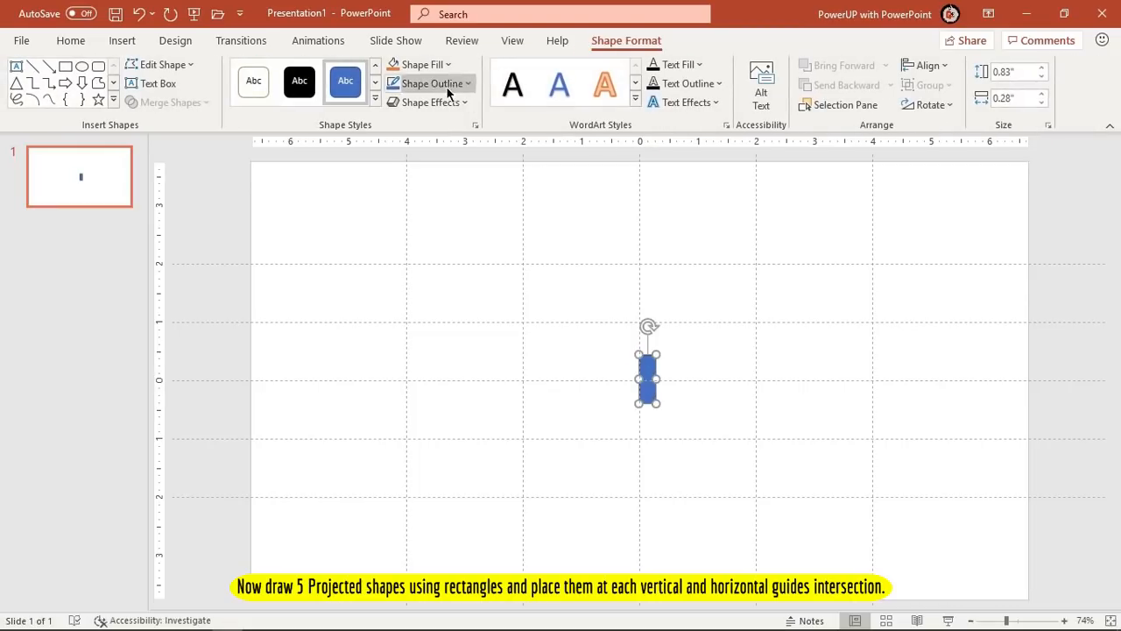
pyautogui.click(449, 91)
pyautogui.click(444, 270)
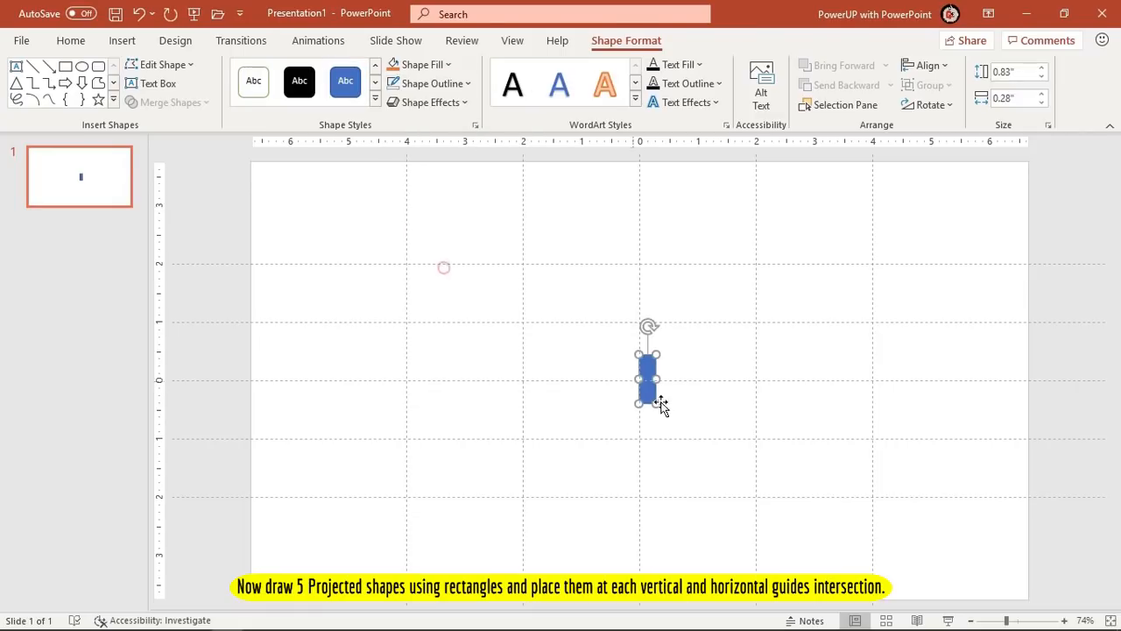
# Stretch the rectangle at both ends to a height of about 0.96", centred on the middle horizontal guide.
pyautogui.scroll(8, 669, 414)
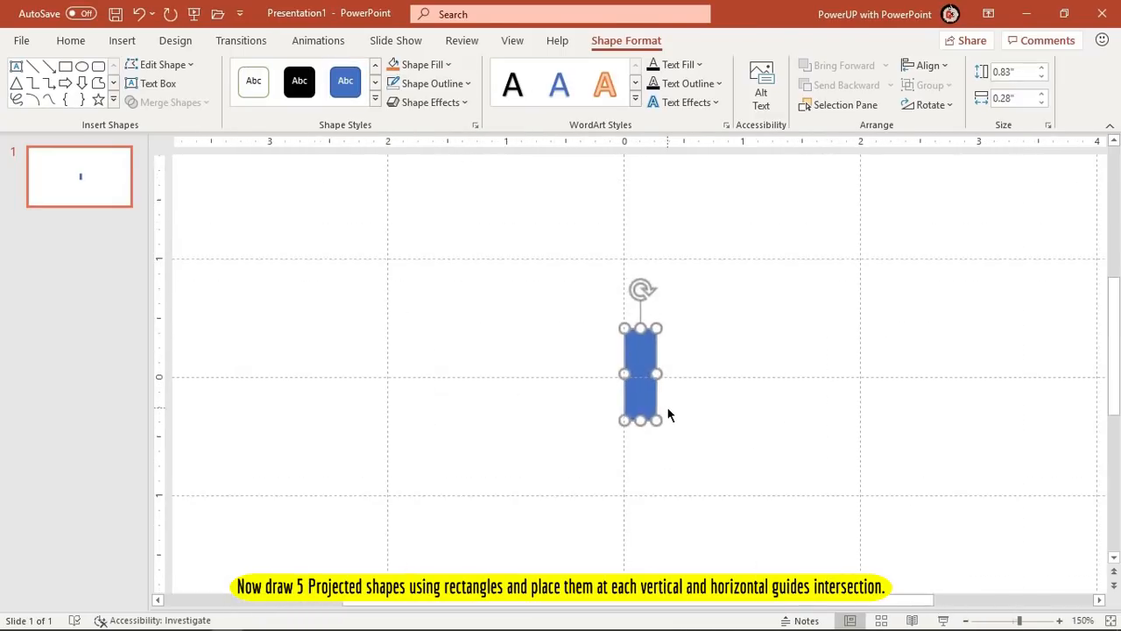
pyautogui.moveTo(640, 439); pyautogui.dragTo(640, 452)
pyautogui.moveTo(638, 306); pyautogui.dragTo(641, 300)
pyautogui.moveTo(641, 340); pyautogui.dragTo(642, 343)
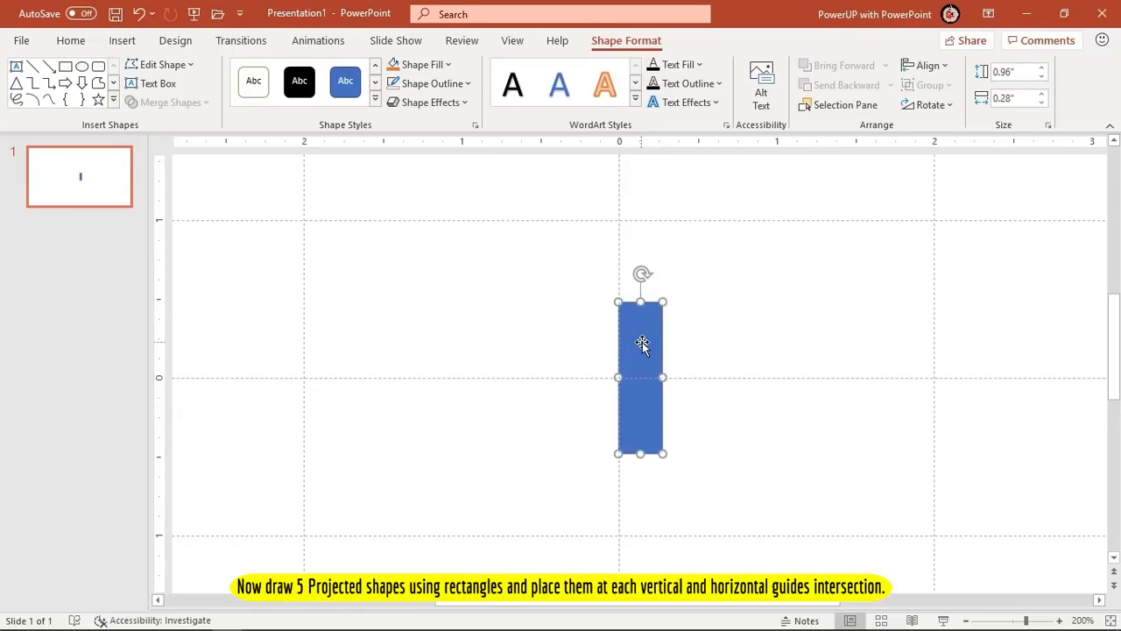
pyautogui.click(535, 326)
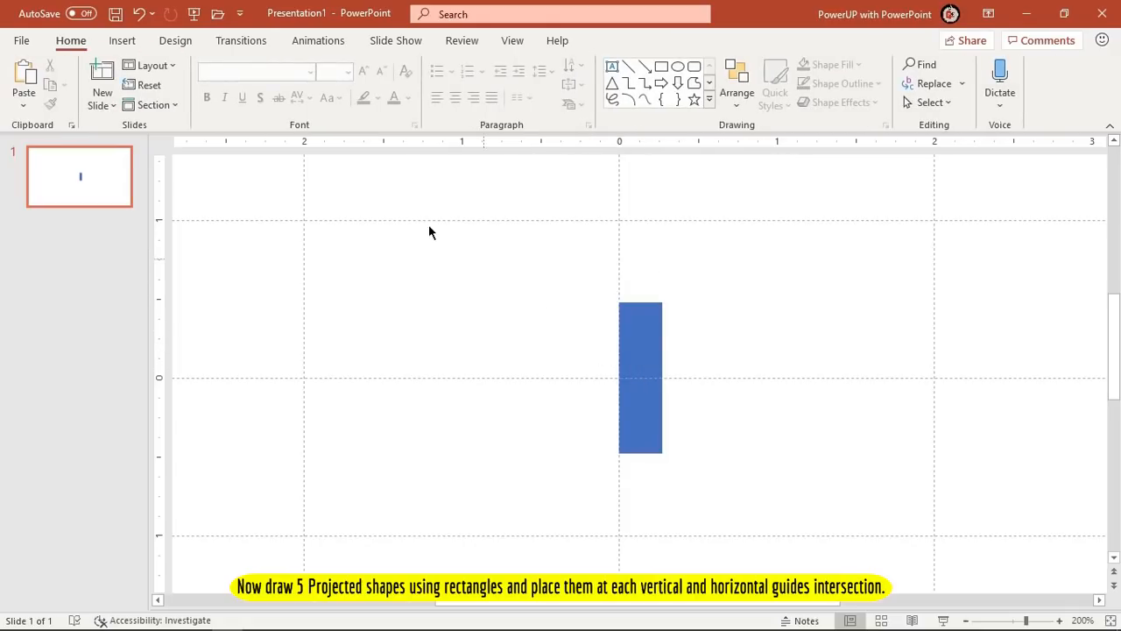
# Draw a second rectangle about 0.62" high and 0.28" wide against the first one's right edge, vertically centred, and remove its outline.
pyautogui.click(133, 44)
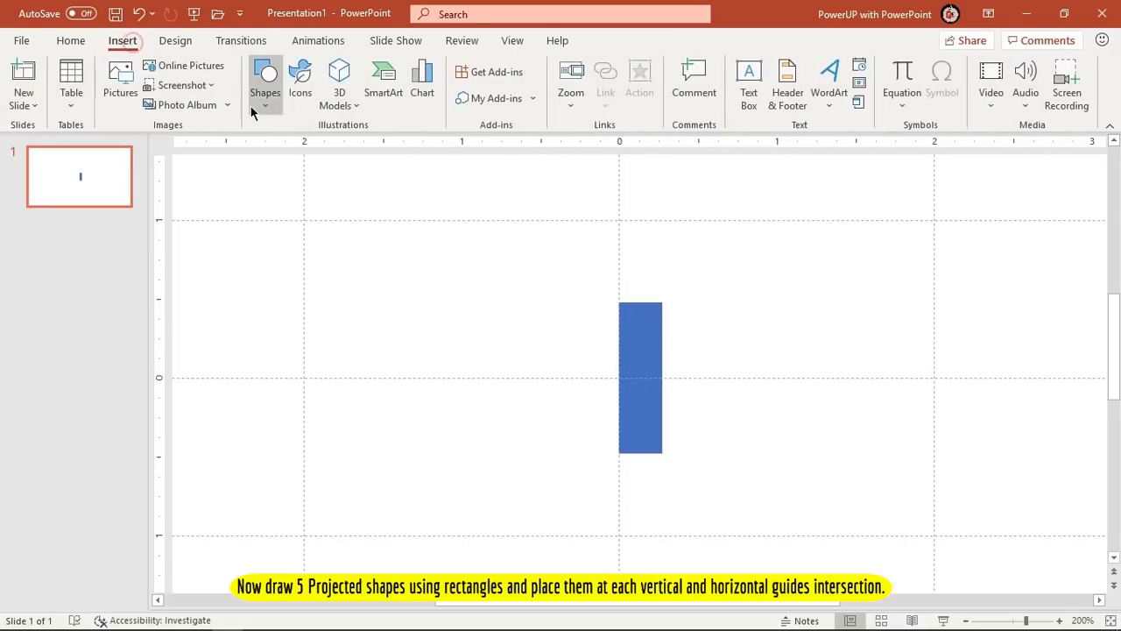
pyautogui.click(269, 103)
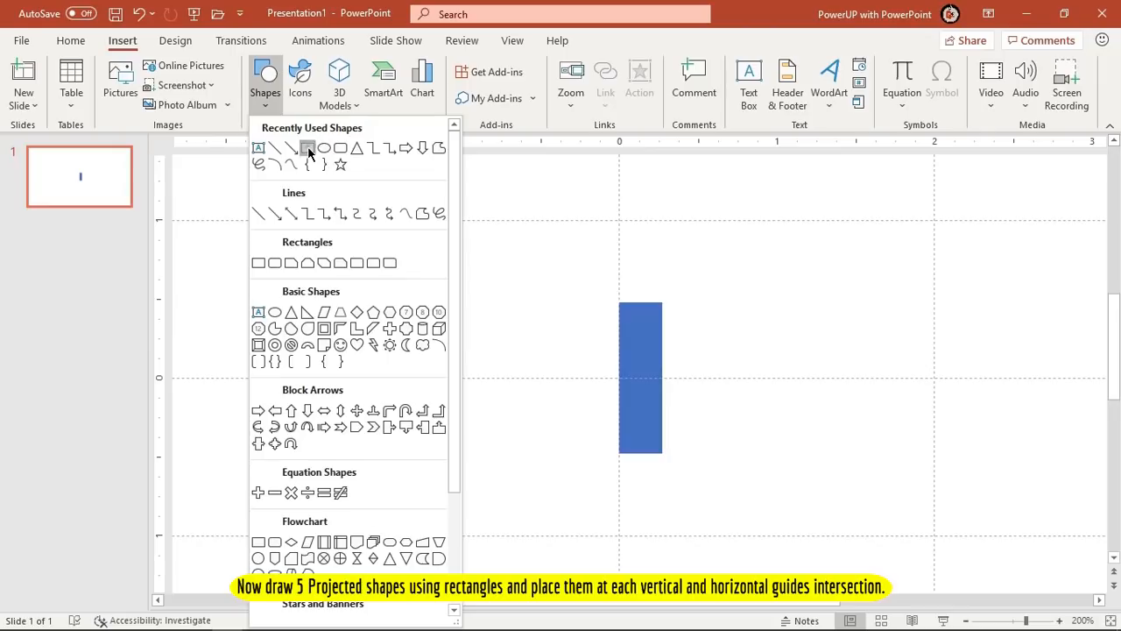
pyautogui.click(308, 149)
pyautogui.moveTo(661, 329); pyautogui.dragTo(707, 428)
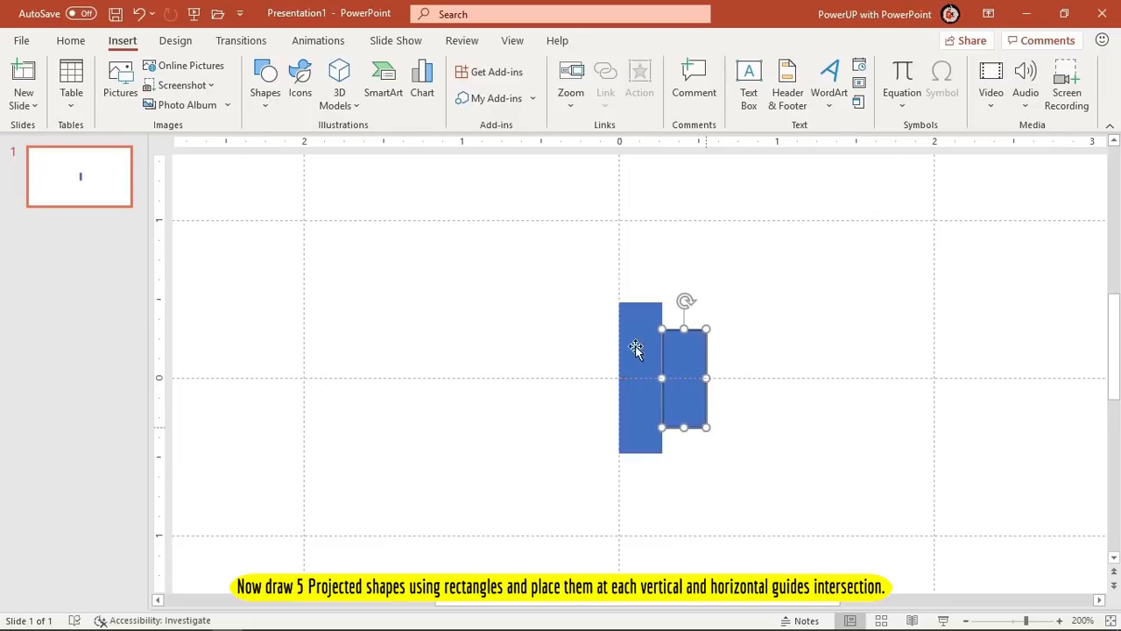
pyautogui.click(433, 83)
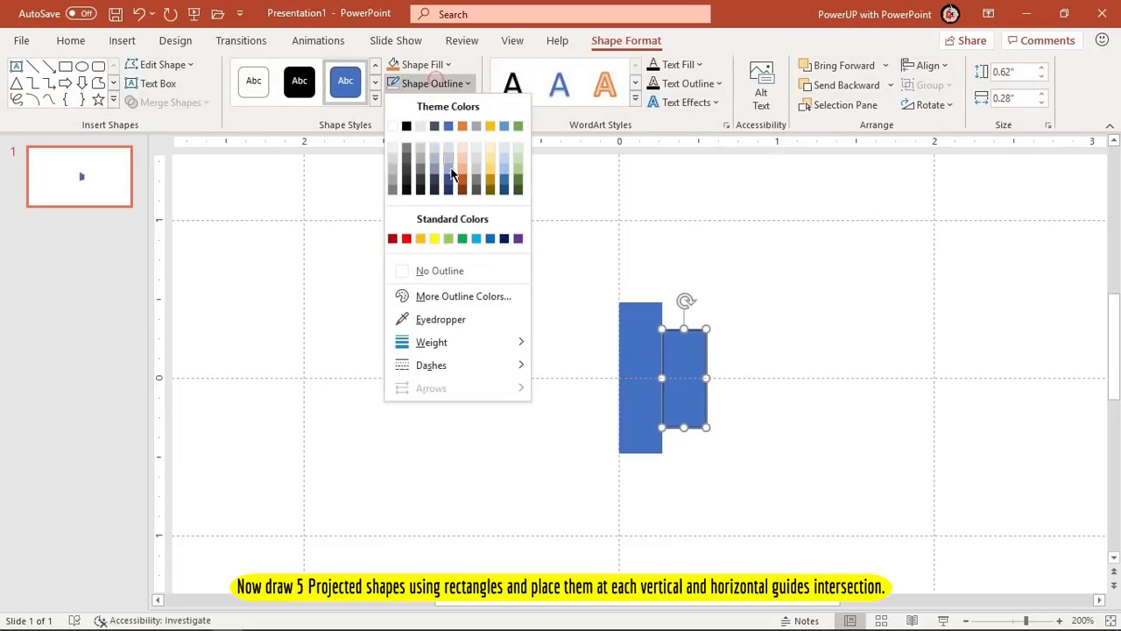
pyautogui.click(456, 269)
pyautogui.click(512, 273)
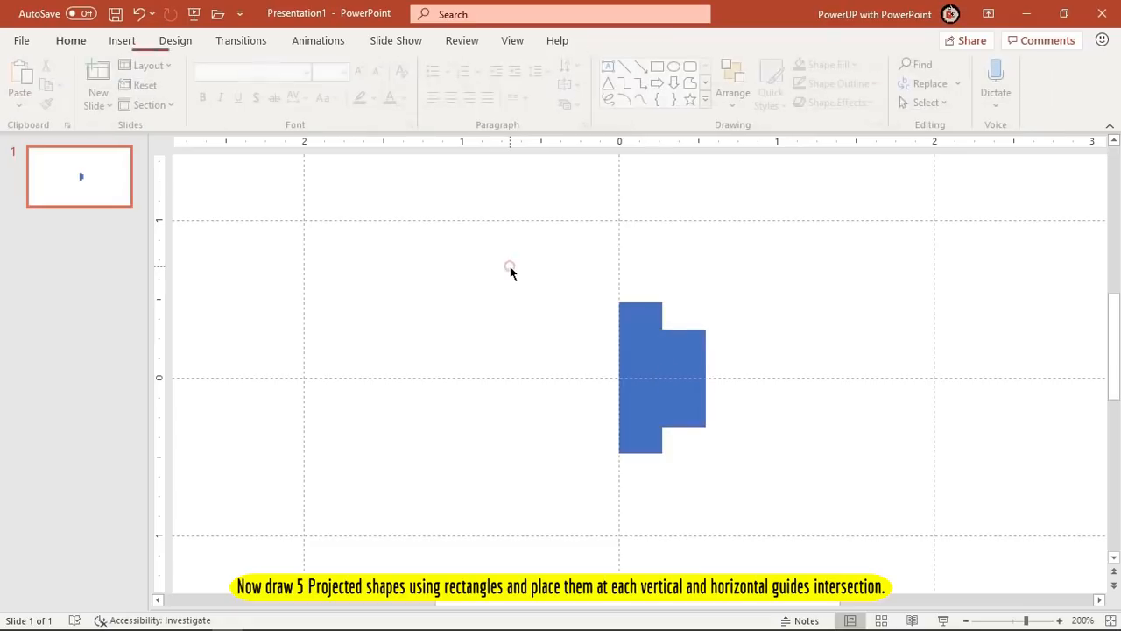
# Draw a right triangle without outline and fit it at 0.17" by 0.28" into the upper corner between the two rectangles.
pyautogui.click(134, 49)
pyautogui.click(264, 105)
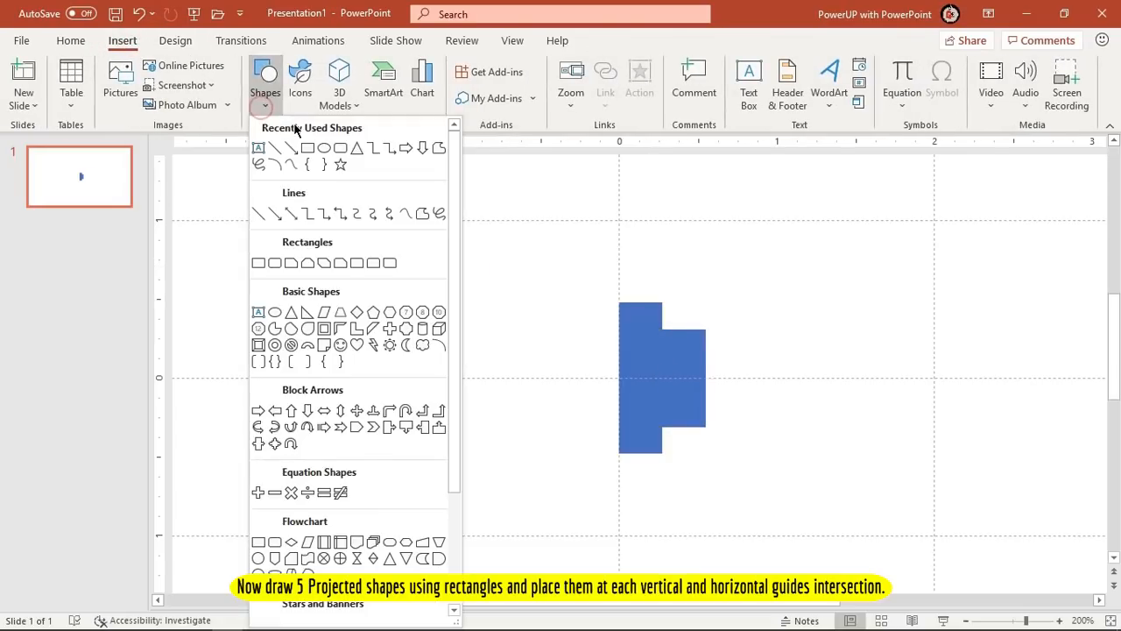
pyautogui.click(309, 315)
pyautogui.moveTo(448, 251); pyautogui.dragTo(512, 292)
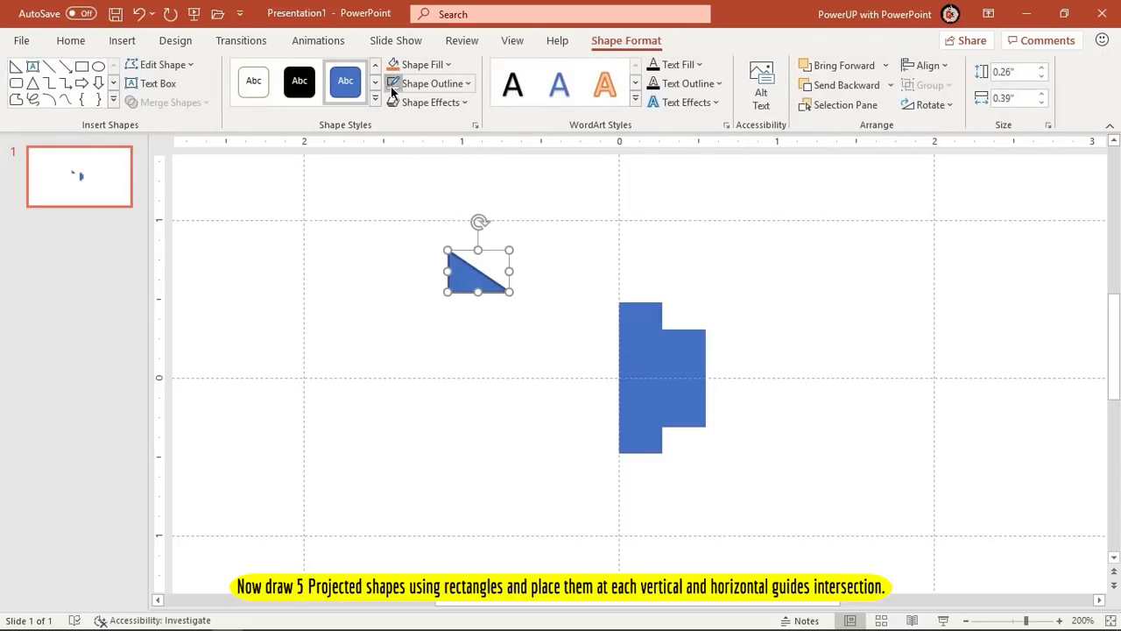
pyautogui.moveTo(478, 278); pyautogui.dragTo(708, 315)
pyautogui.click(749, 330)
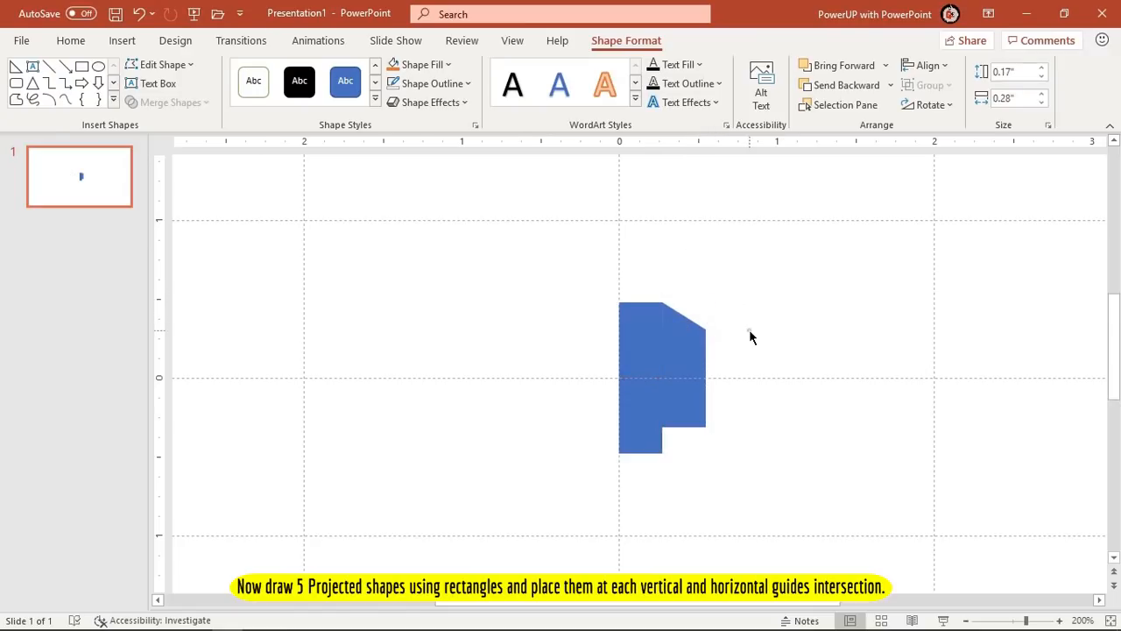
# Duplicate the right triangle, flip the copy vertically and fit it into the lower corner between the two rectangles.
pyautogui.click(679, 326)
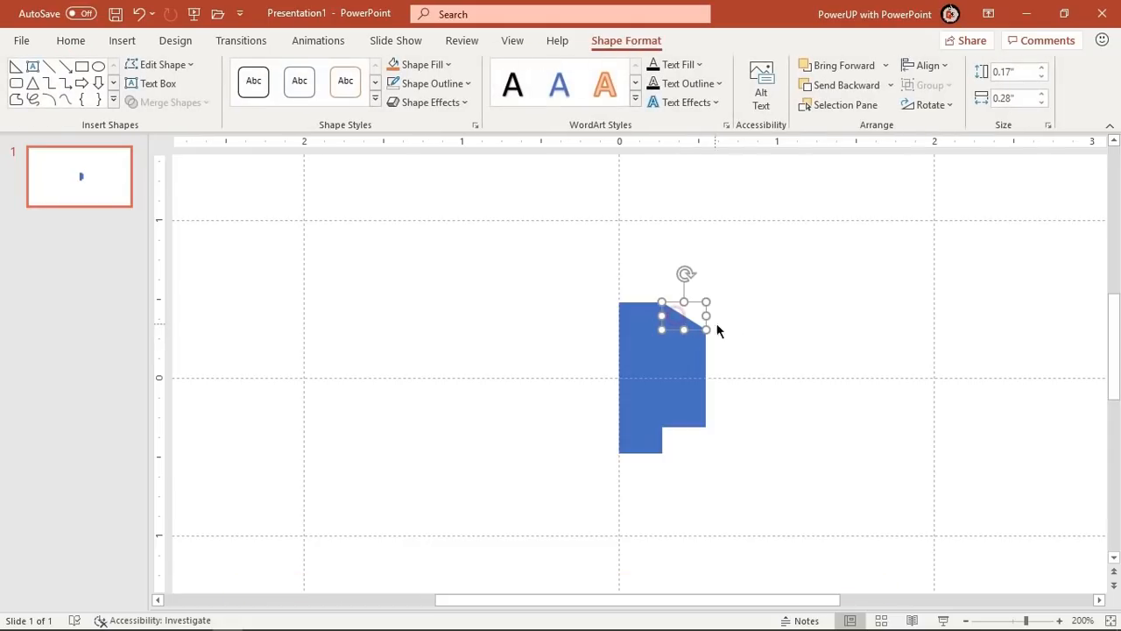
pyautogui.hotkey('ctrl', 'd')
pyautogui.moveTo(708, 349); pyautogui.dragTo(757, 351)
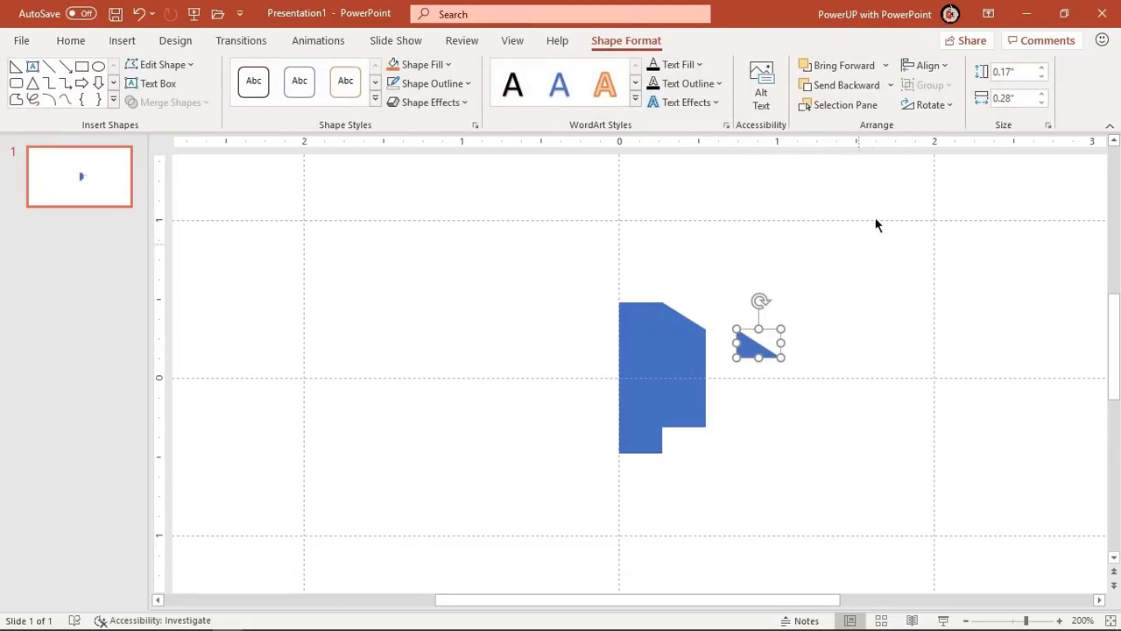
pyautogui.click(924, 110)
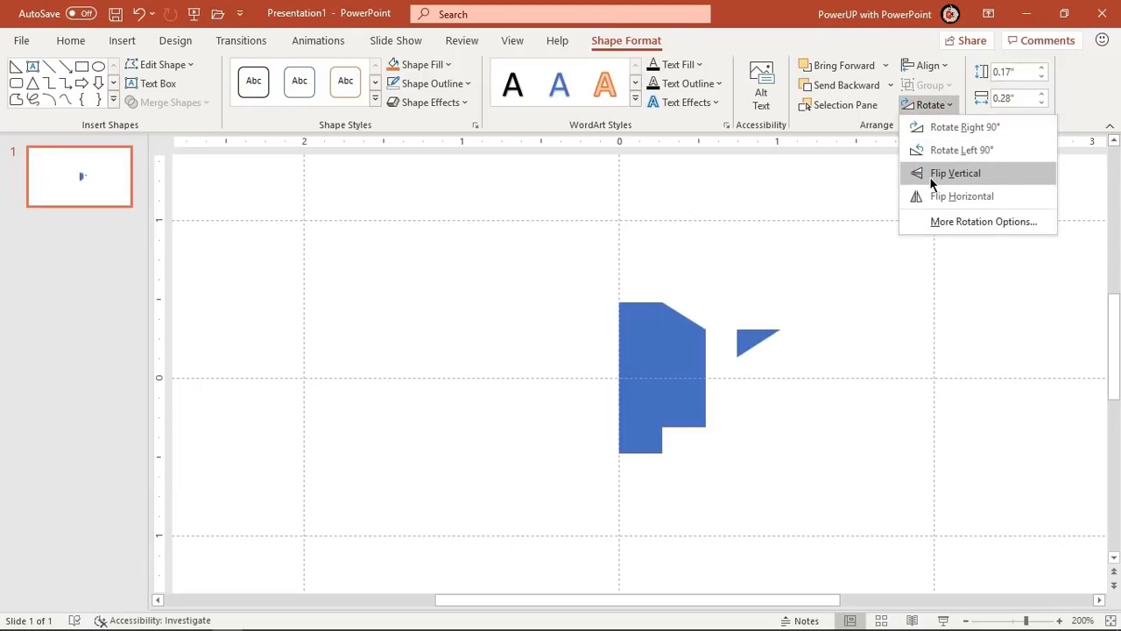
pyautogui.click(932, 174)
pyautogui.moveTo(755, 336); pyautogui.dragTo(682, 436)
pyautogui.click(764, 461)
# Merge both rectangles and both triangles into one projection shape with Union.
pyautogui.moveTo(770, 494); pyautogui.dragTo(516, 259)
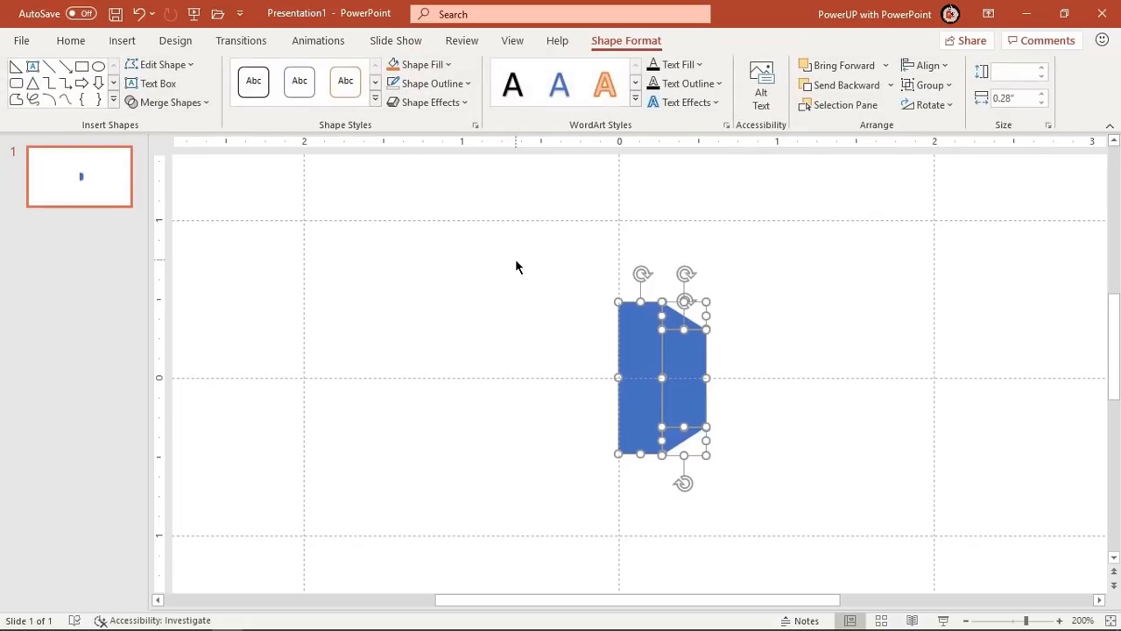
pyautogui.click(196, 107)
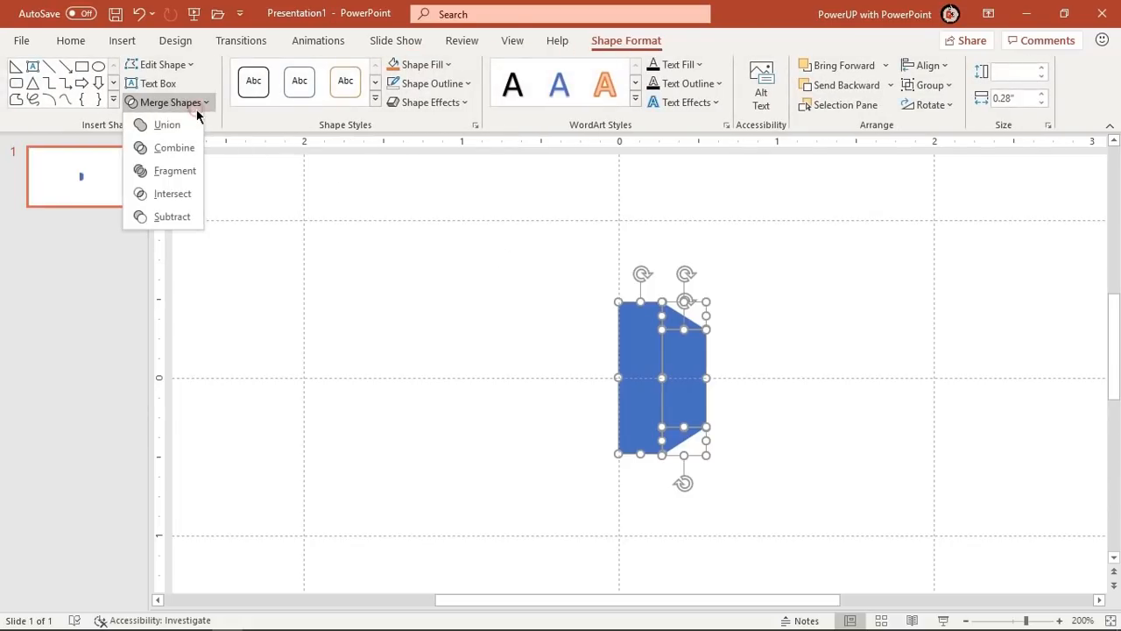
pyautogui.click(185, 125)
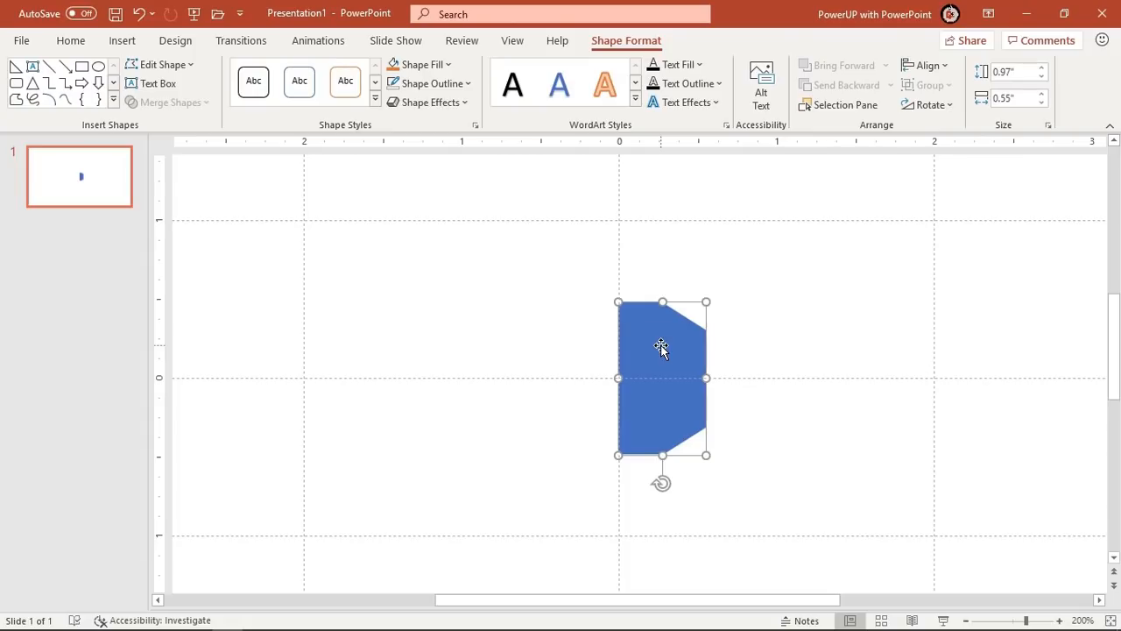
# Duplicate the projection shape twice, placing the copies diagonally down to the right at the next two guide intersections.
pyautogui.scroll(-1, 660, 347)
pyautogui.keyDown('ctrl'); pyautogui.scroll(-5, 662, 348); pyautogui.keyUp('ctrl')
pyautogui.click(759, 416)
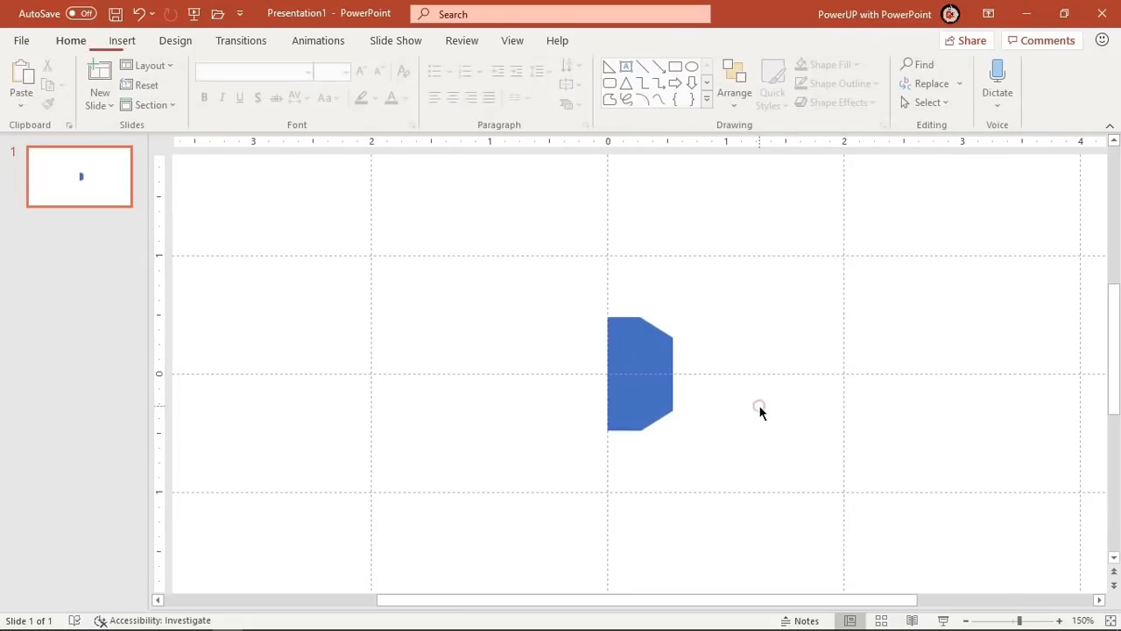
pyautogui.keyDown('ctrl'); pyautogui.scroll(-2, 759, 413); pyautogui.keyUp('ctrl')
pyautogui.click(643, 375)
pyautogui.hotkey('ctrl', 'd')
pyautogui.moveTo(657, 393); pyautogui.dragTo(833, 471)
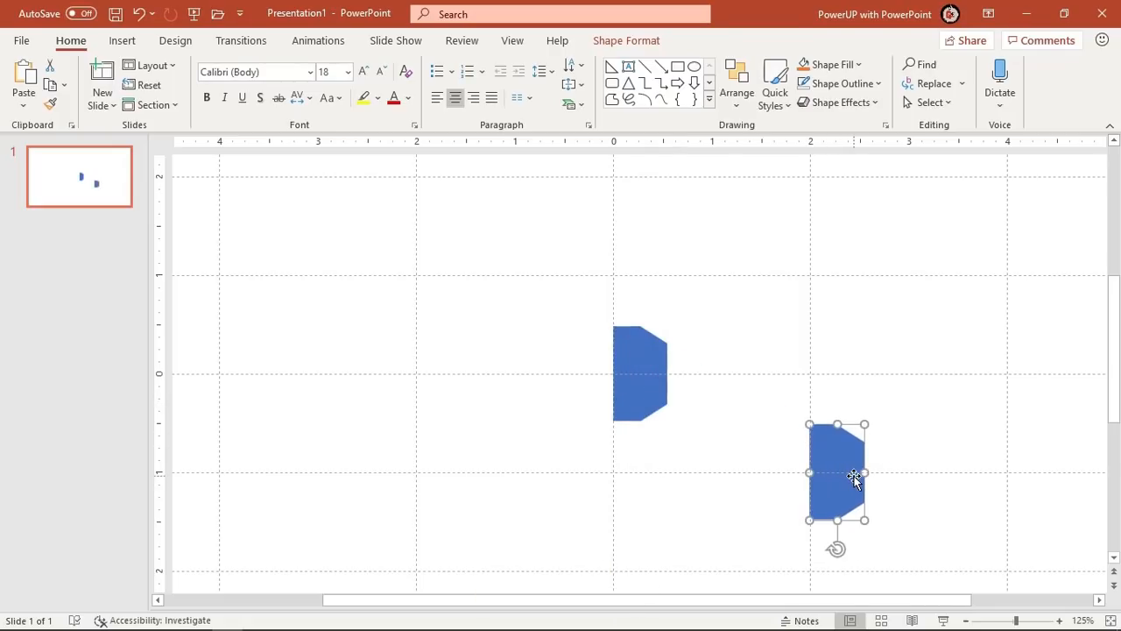
pyautogui.keyDown('ctrl'); pyautogui.scroll(-3, 854, 479); pyautogui.keyUp('ctrl')
pyautogui.hotkey('ctrl', 'd')
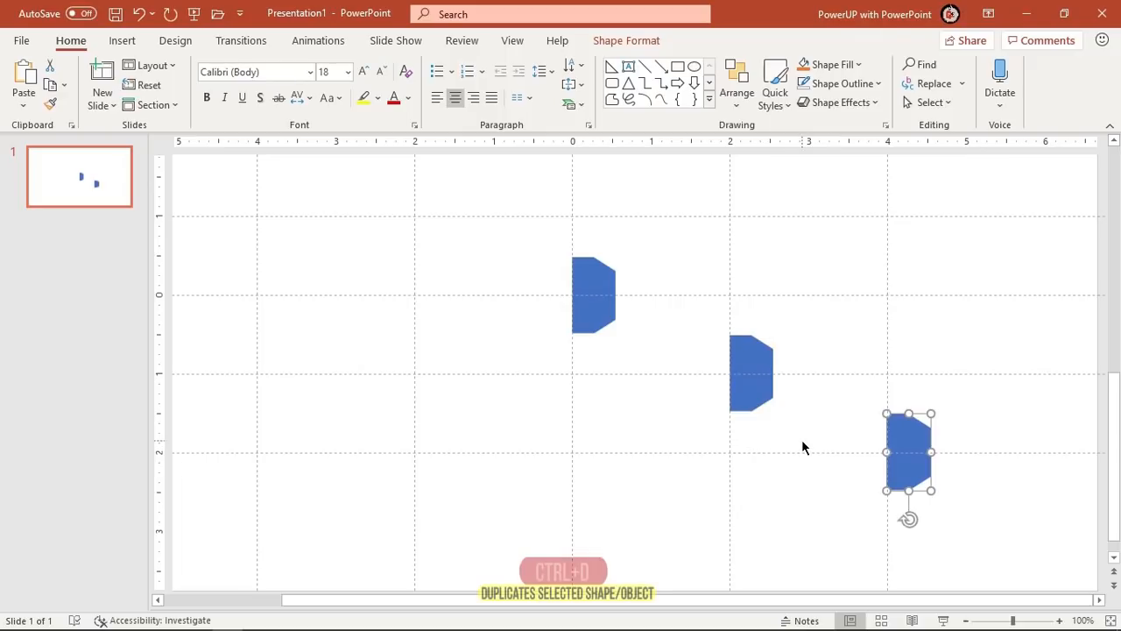
pyautogui.click(807, 456)
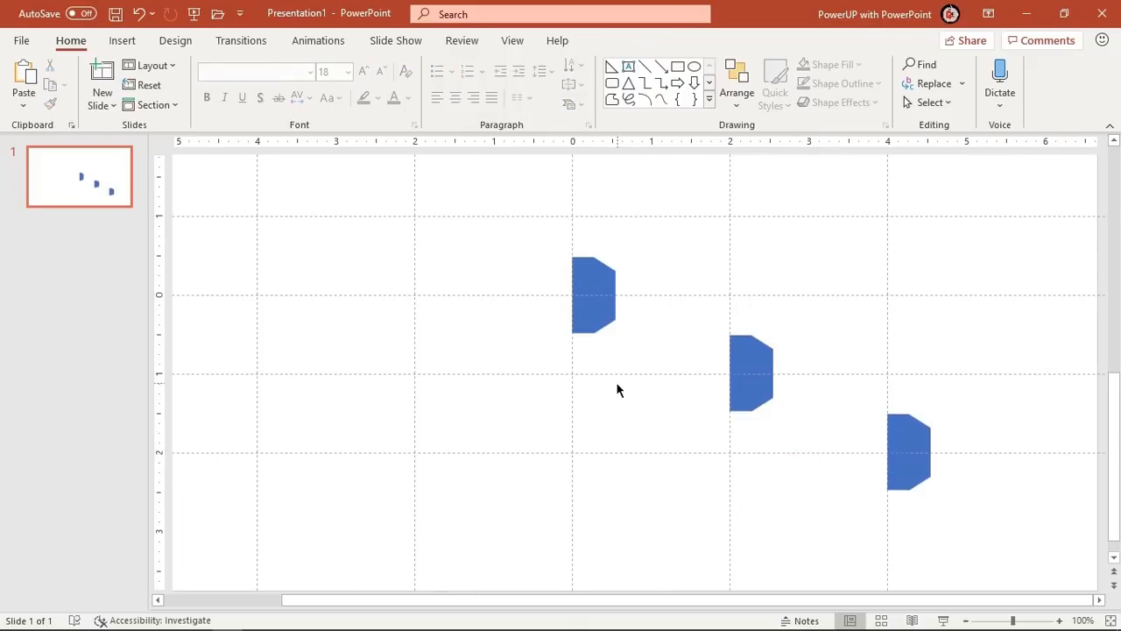
# Duplicate the central projection shape twice more, placing the copies diagonally up to the left at the remaining two guide intersections.
pyautogui.scroll(3, 618, 391)
pyautogui.click(583, 431)
pyautogui.hotkey('ctrl', 'd')
pyautogui.moveTo(608, 431); pyautogui.dragTo(444, 341)
pyautogui.scroll(1, 444, 342)
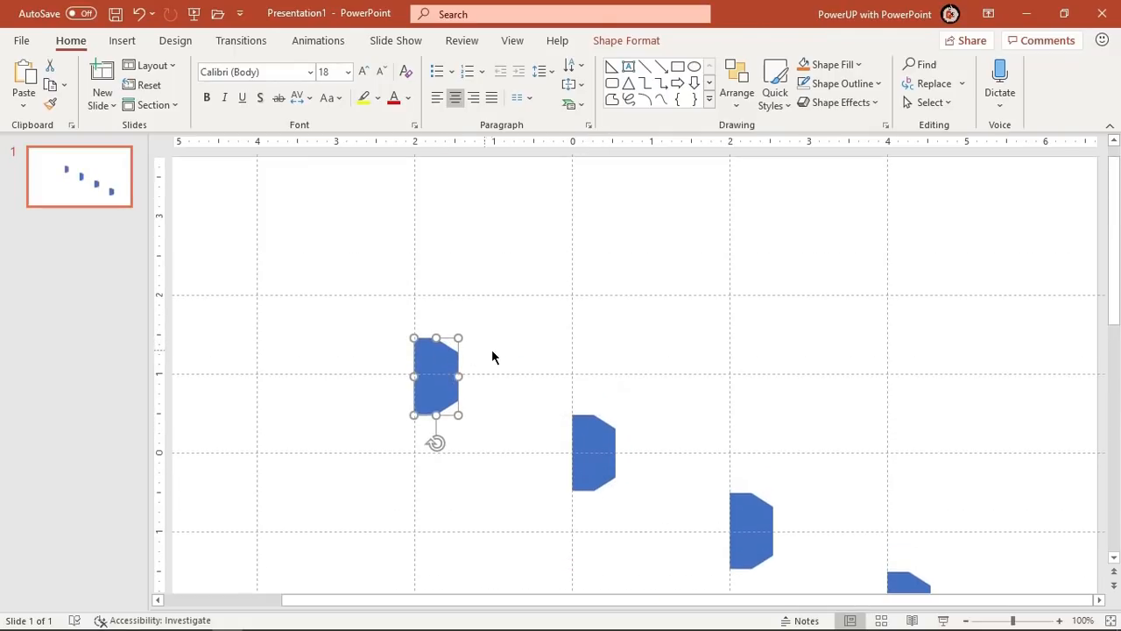
pyautogui.hotkey('ctrl', 'd')
pyautogui.moveTo(278, 311); pyautogui.dragTo(276, 309)
pyautogui.click(277, 306)
pyautogui.click(277, 308)
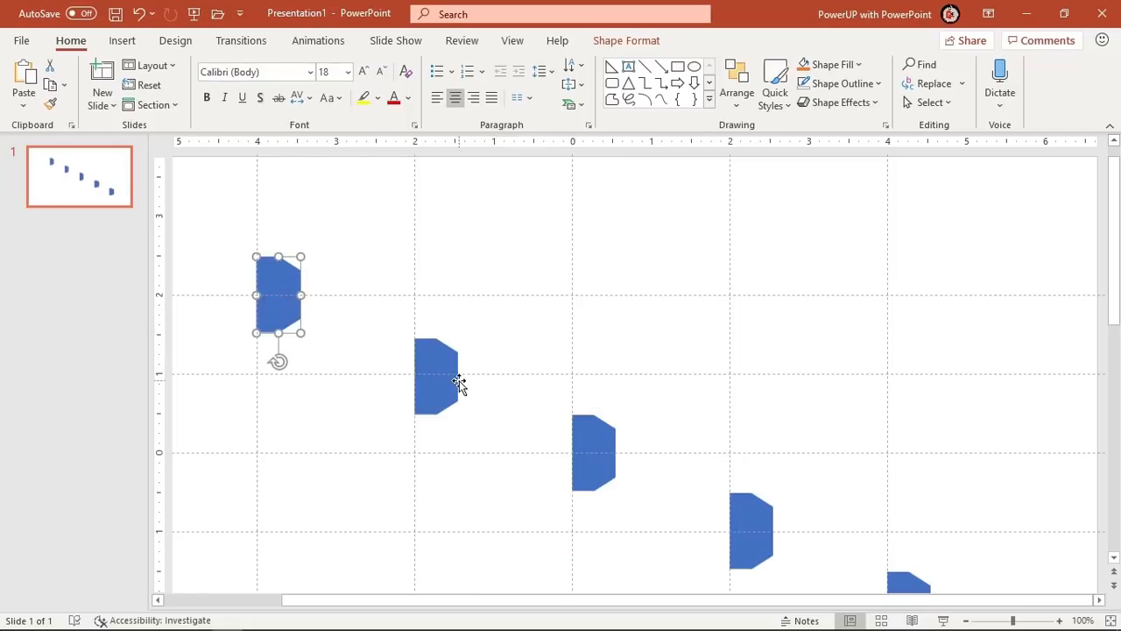
pyautogui.moveTo(433, 377); pyautogui.dragTo(434, 377)
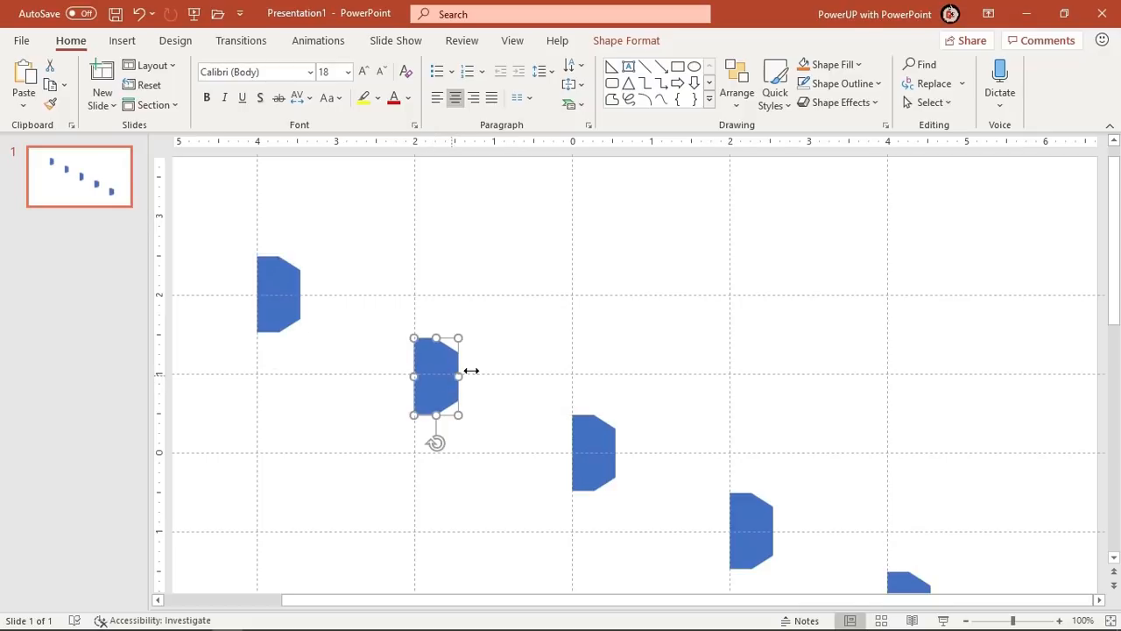
pyautogui.click(499, 349)
pyautogui.keyDown('ctrl'); pyautogui.scroll(-3, 500, 347); pyautogui.keyUp('ctrl')
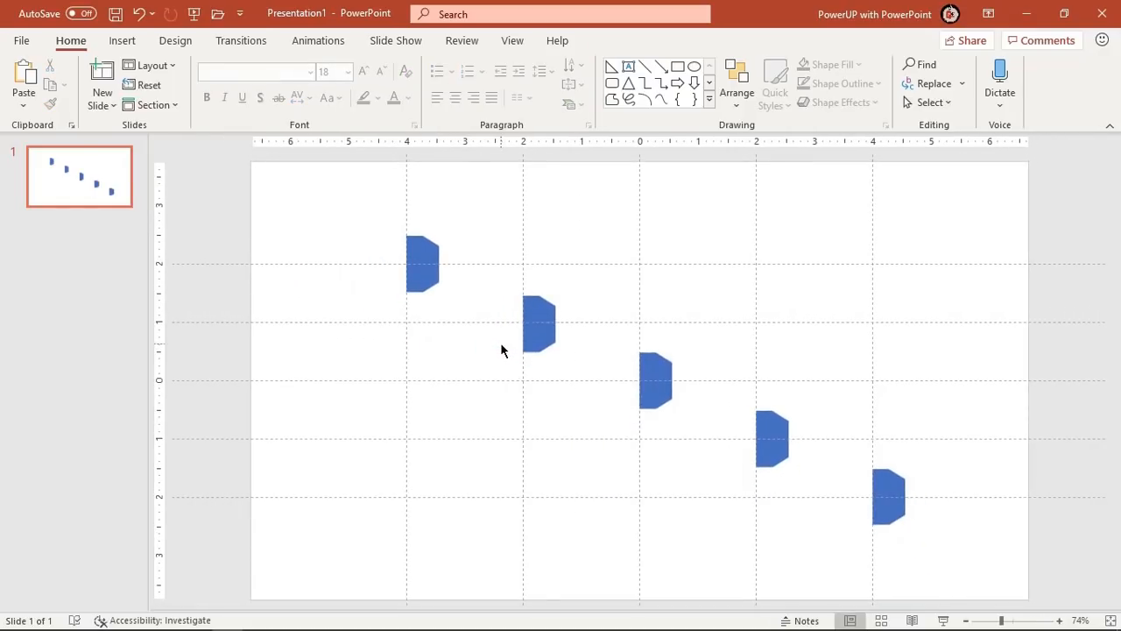
# Draw a full-height rectangle 7.5" by 2.67" from the slide's left edge to the first vertical guide and remove its outline.
pyautogui.click(136, 44)
pyautogui.click(267, 105)
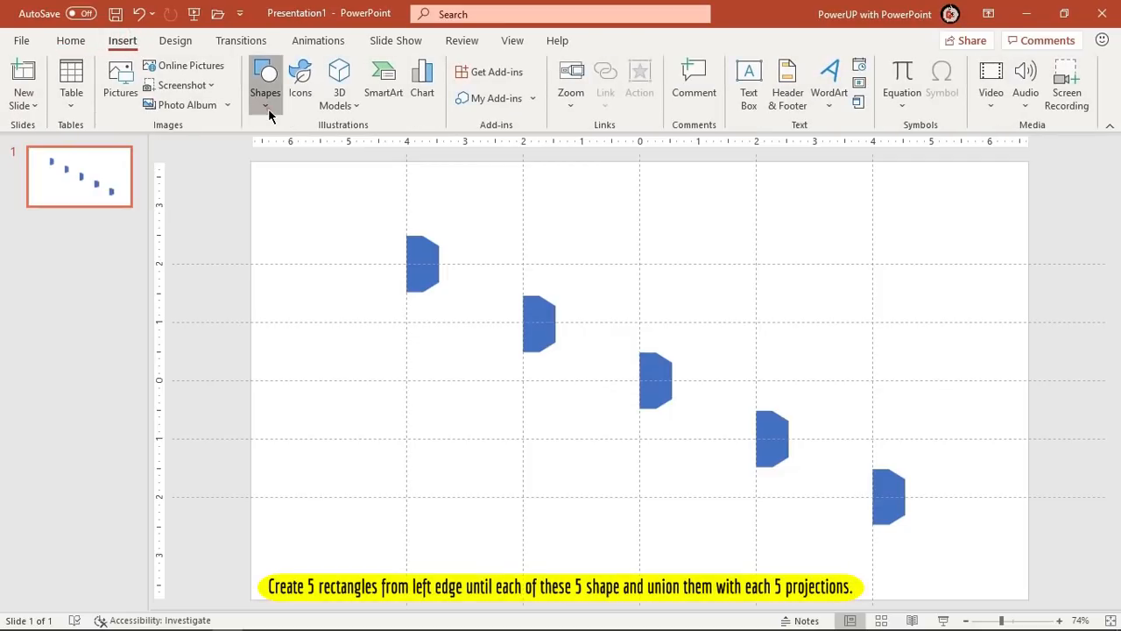
pyautogui.click(323, 143)
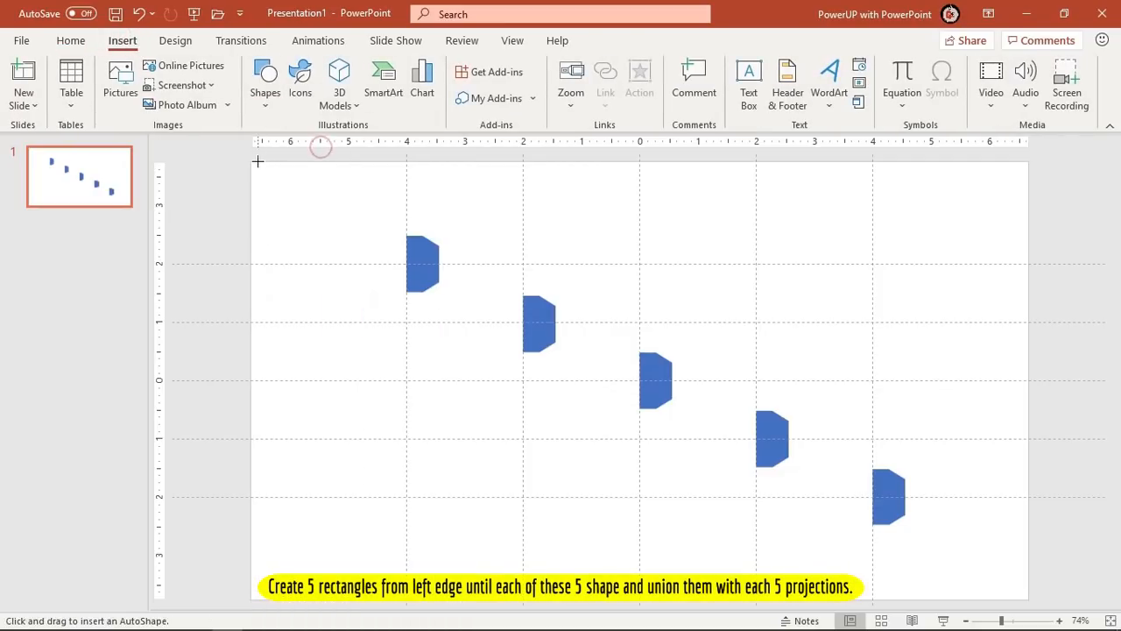
pyautogui.moveTo(251, 162); pyautogui.dragTo(407, 601)
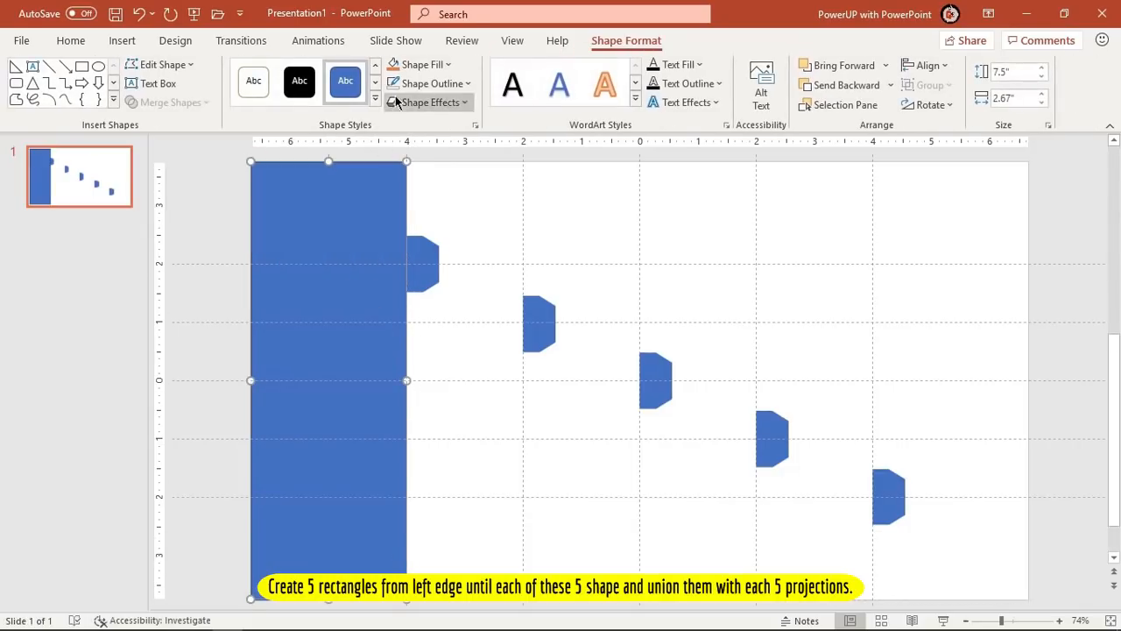
pyautogui.hotkey('ctrl', 'z')
pyautogui.hotkey('ctrl', 'y')
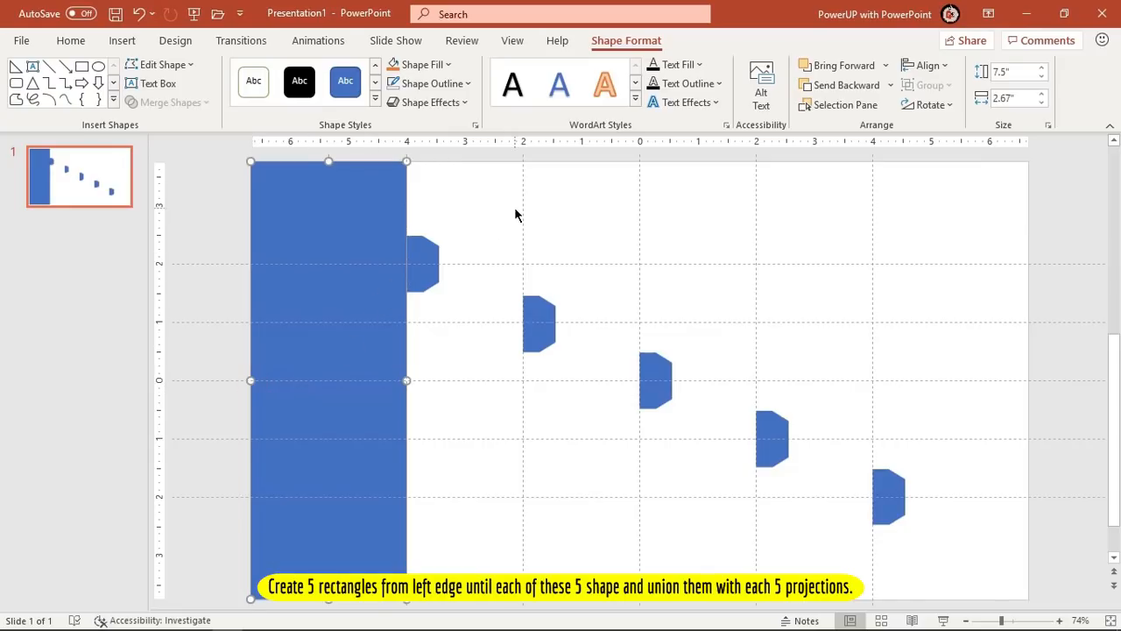
# Union the rectangle with the first projection and fill the merged shape with the darkest blue-gray theme colour.
pyautogui.keyDown('shift'); pyautogui.click(430, 259); pyautogui.keyUp('shift')
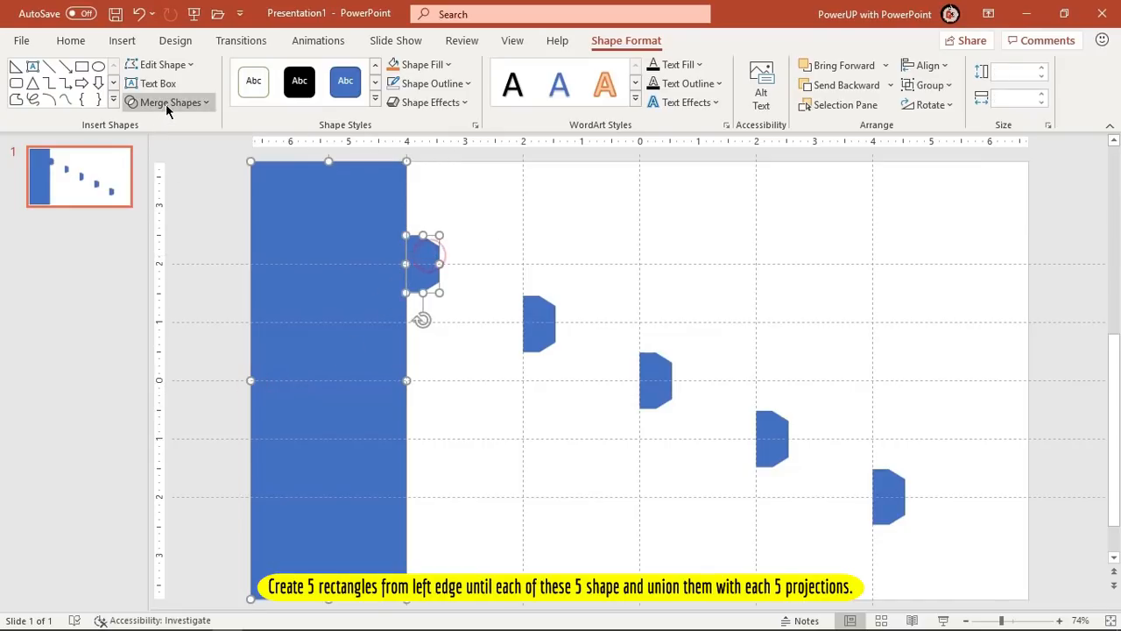
pyautogui.click(167, 103)
pyautogui.click(167, 126)
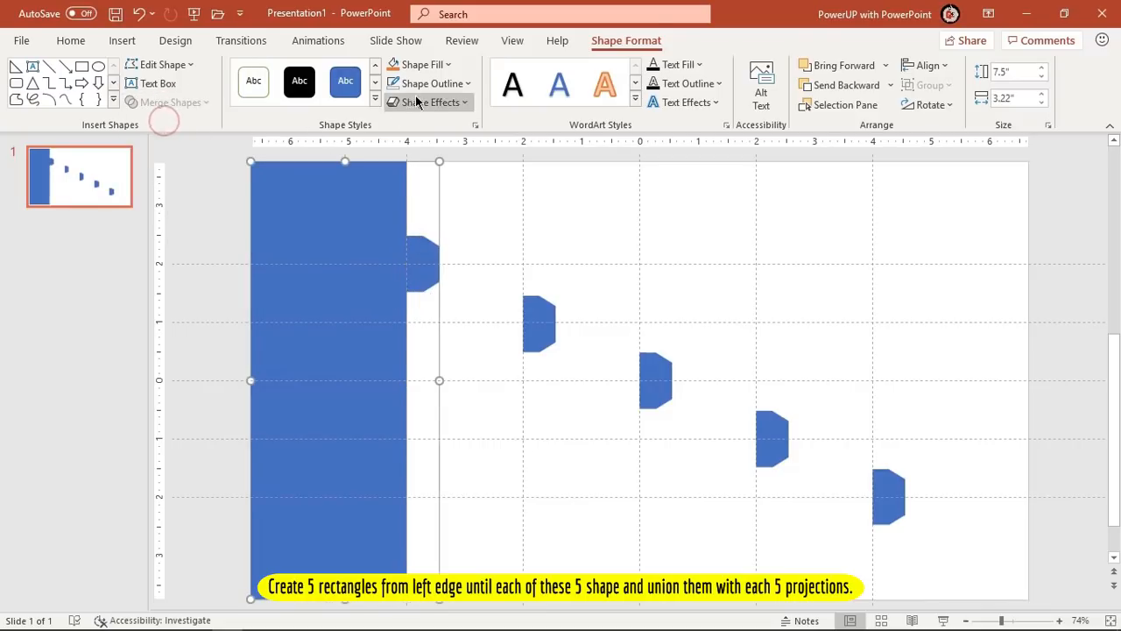
pyautogui.click(437, 67)
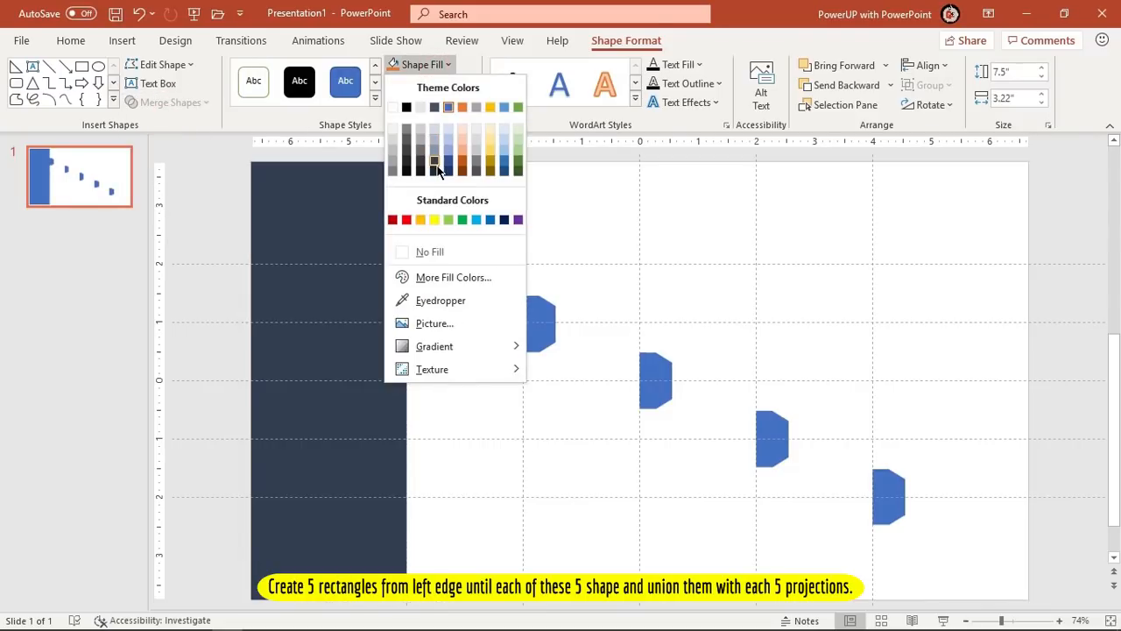
pyautogui.click(436, 171)
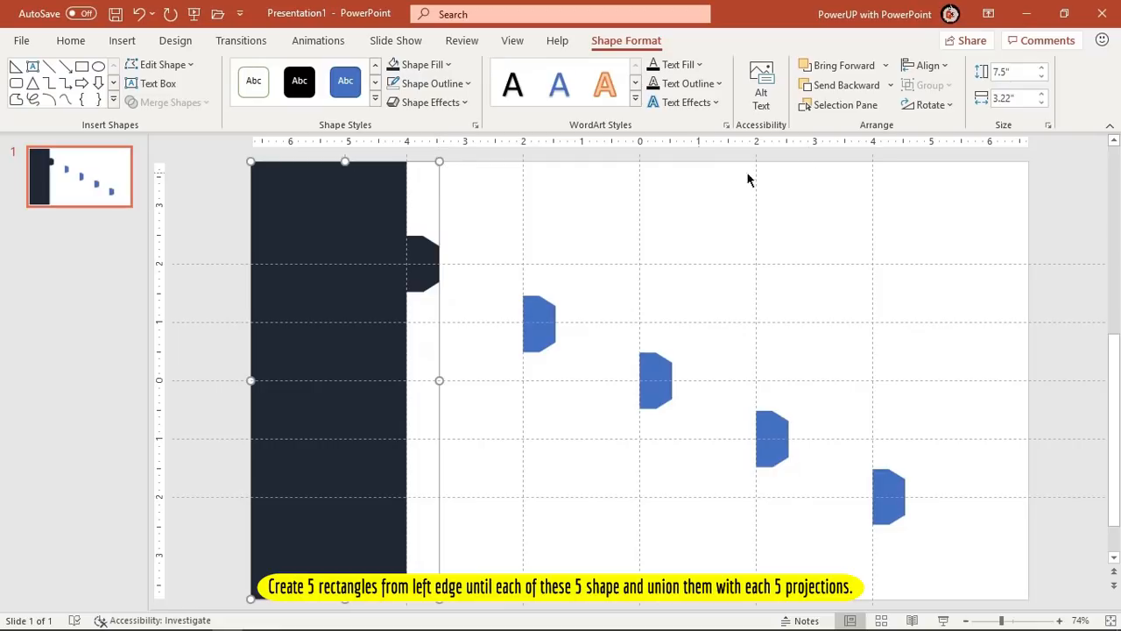
# Show the list of slide objects and rename the dark merged shape as shape1.
pyautogui.click(837, 106)
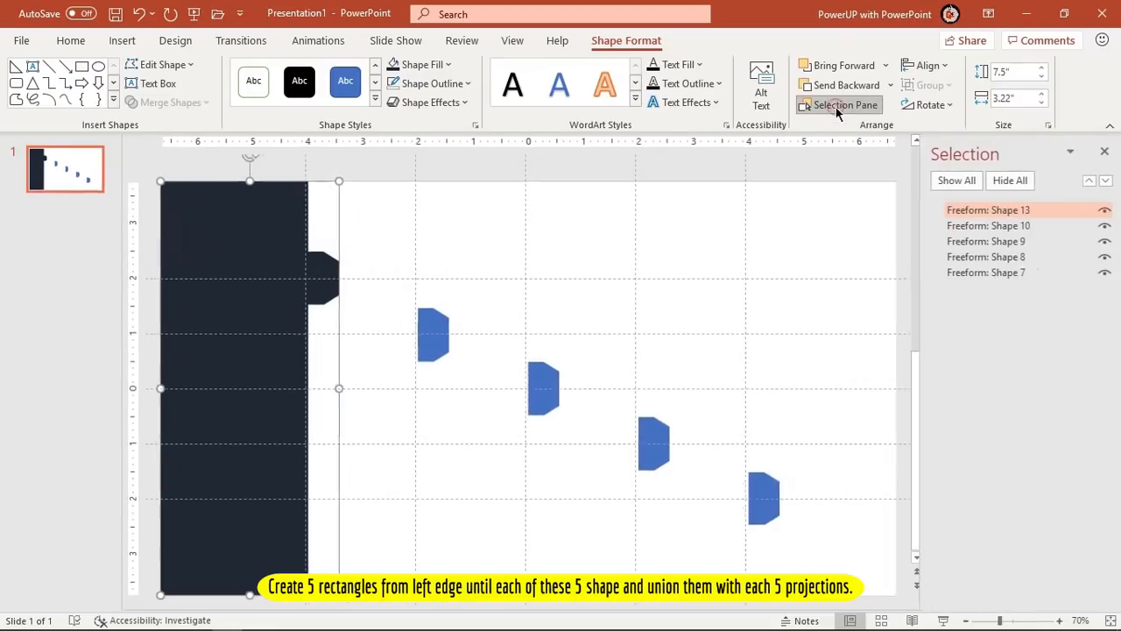
pyautogui.click(982, 212)
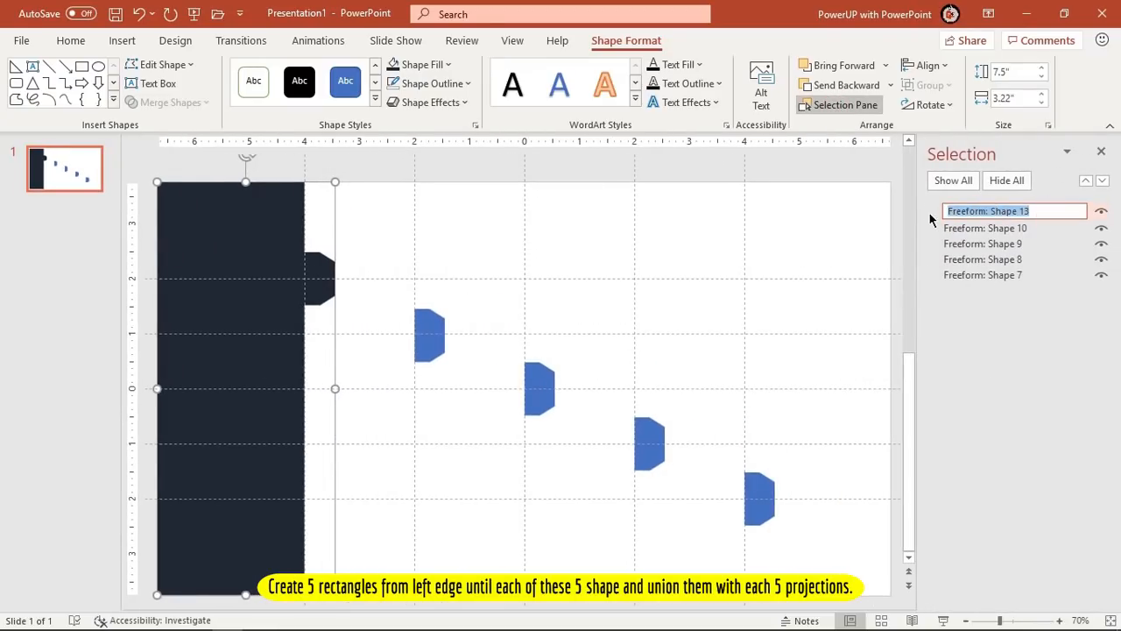
pyautogui.write('shape1')
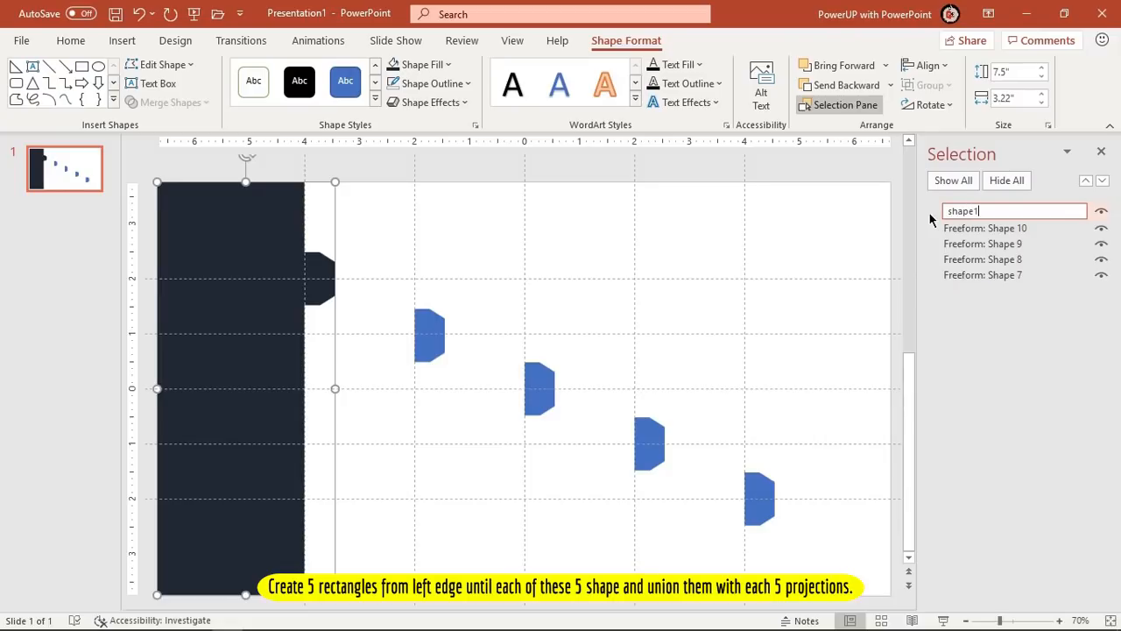
pyautogui.press('Return')
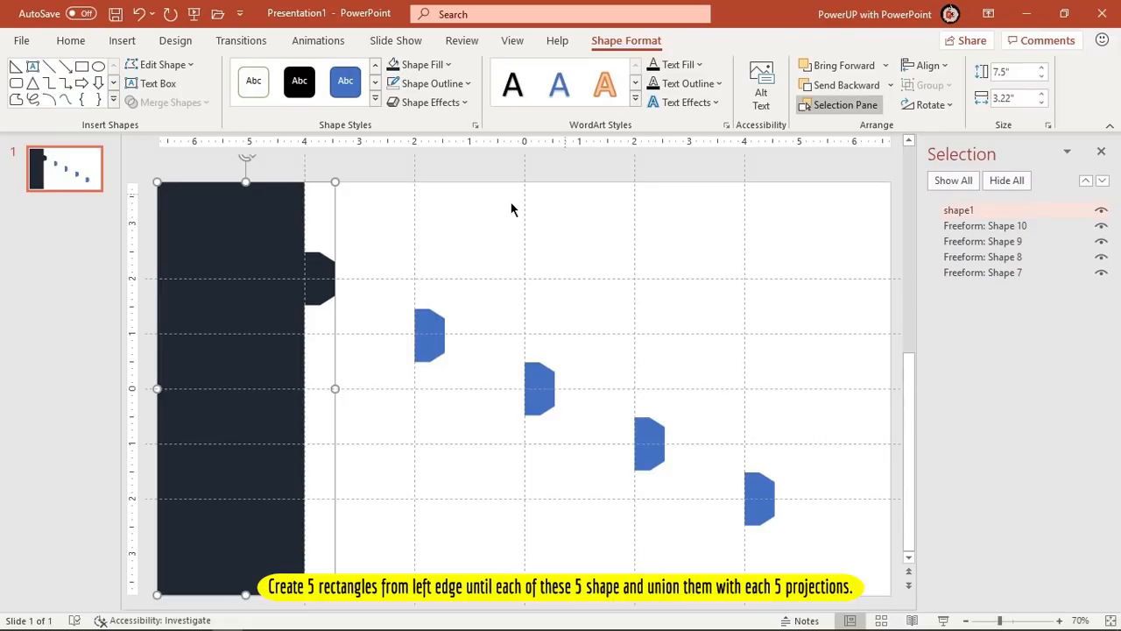
pyautogui.click(151, 213)
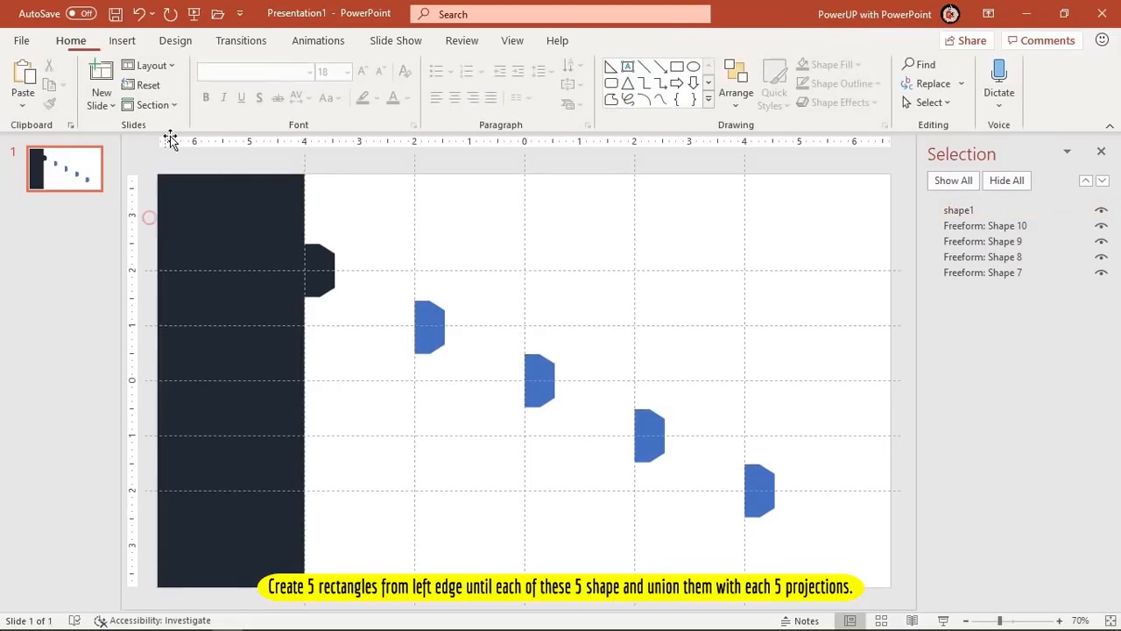
# Draw a full-height rectangle 7.5" by 4.67" from the slide's left edge to the second vertical guide and remove its outline.
pyautogui.click(122, 41)
pyautogui.click(265, 88)
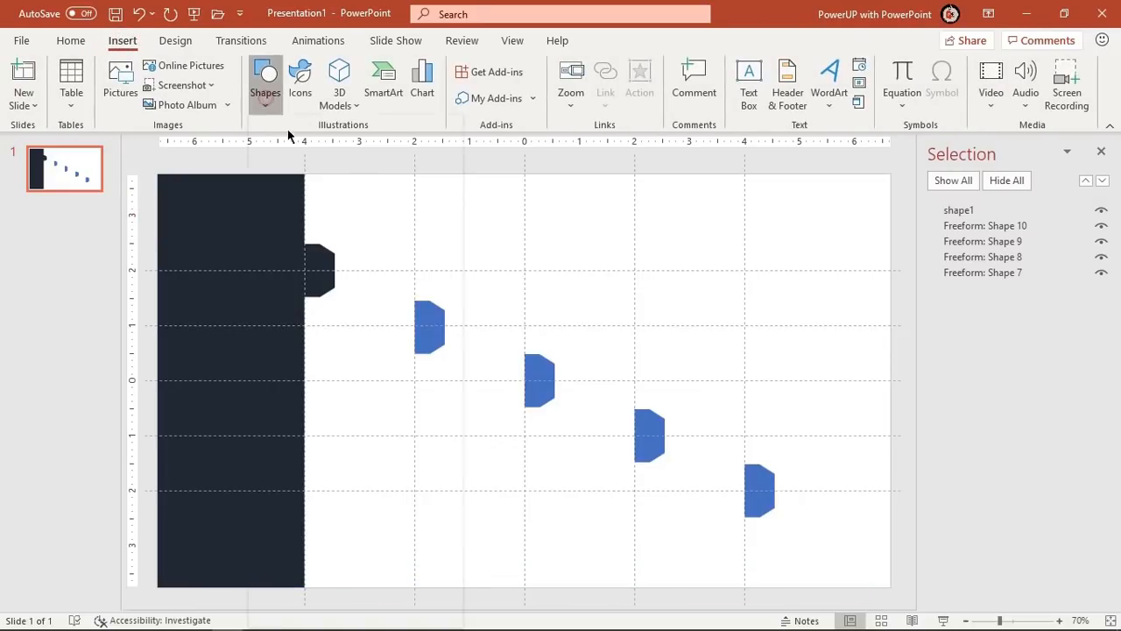
pyautogui.click(322, 148)
pyautogui.moveTo(159, 175); pyautogui.dragTo(391, 488)
pyautogui.moveTo(413, 540); pyautogui.dragTo(413, 587)
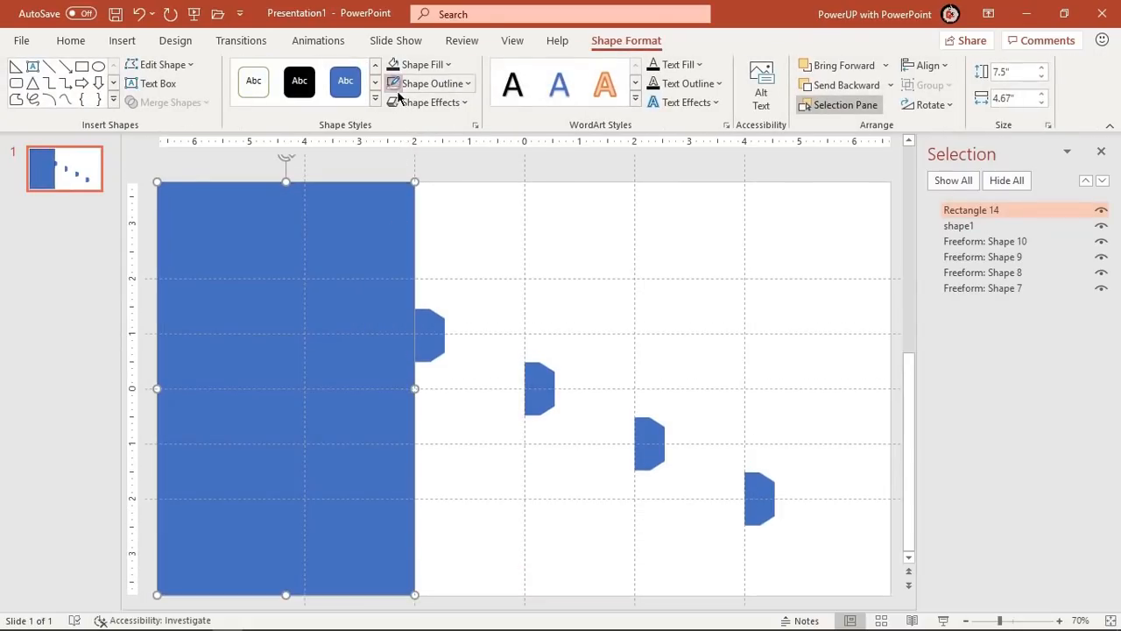
# Union the wider rectangle with the second projection at the second vertical guide.
pyautogui.keyDown('shift'); pyautogui.click(435, 344); pyautogui.keyUp('shift')
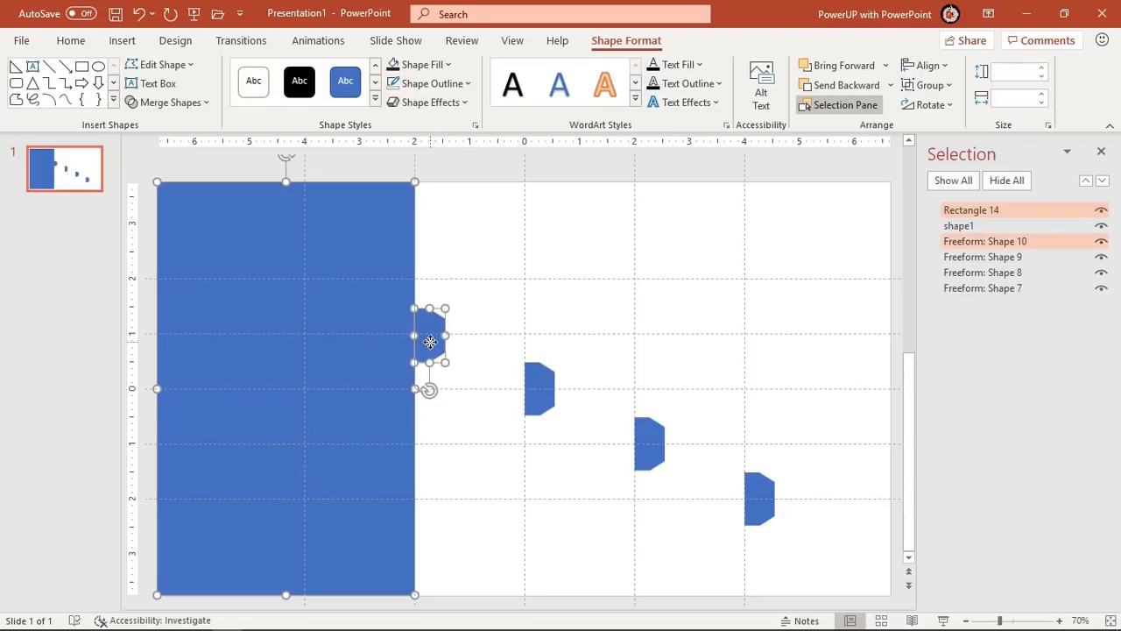
pyautogui.click(178, 105)
pyautogui.click(171, 121)
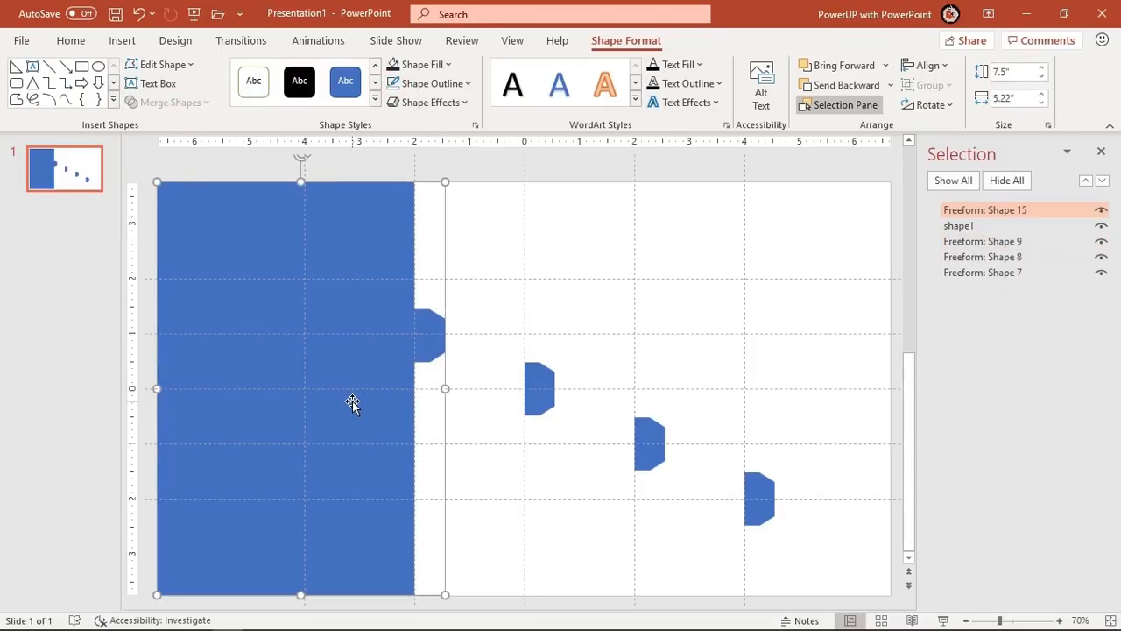